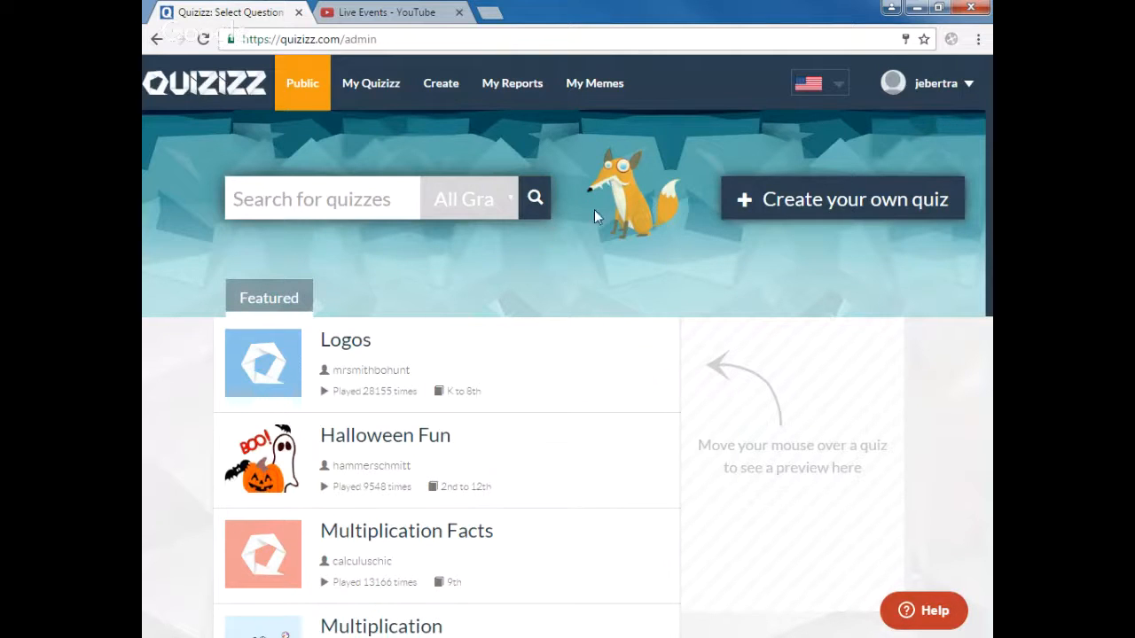
# Create a new quiz named "Test Quiz for teachers" and dismiss the hint about searching for questions.
pyautogui.click(431, 91)
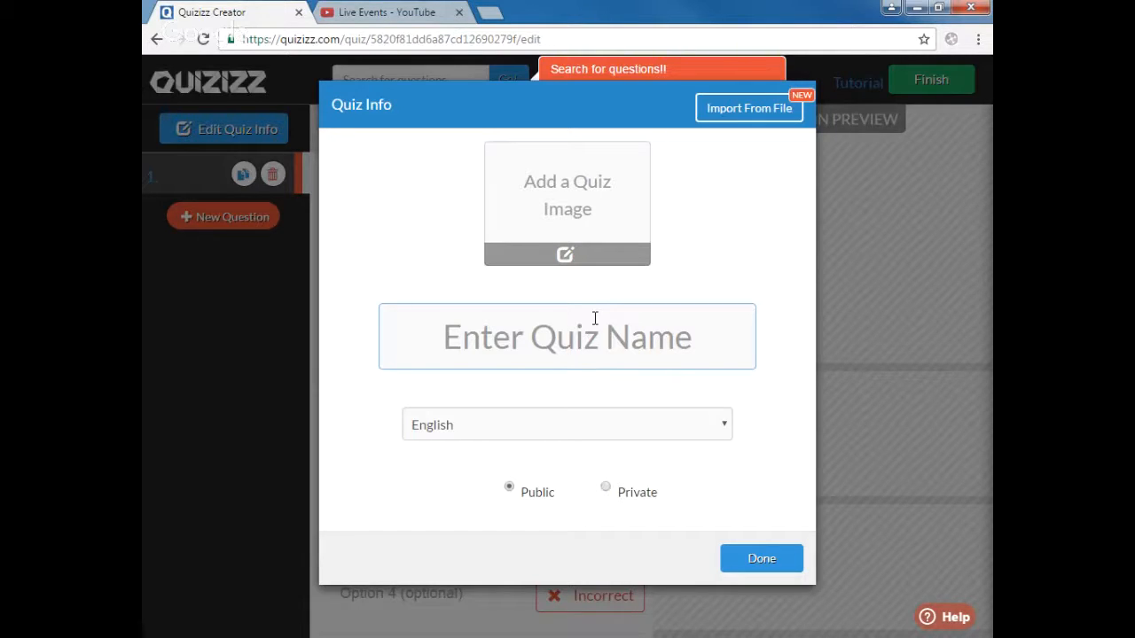
pyautogui.write('Te')
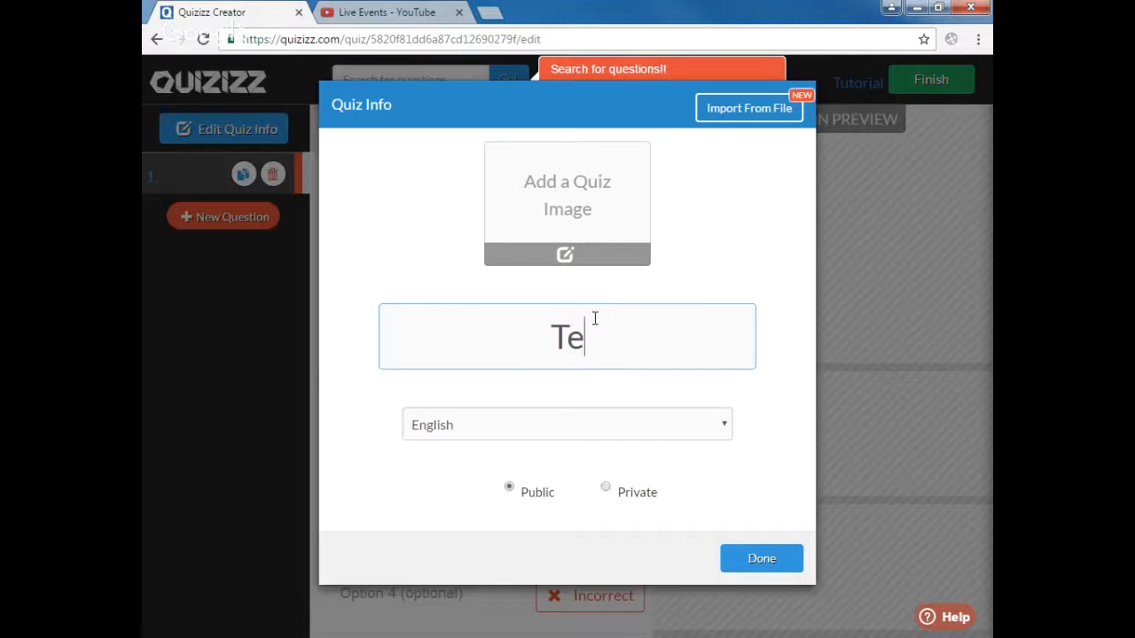
pyautogui.write('st Q')
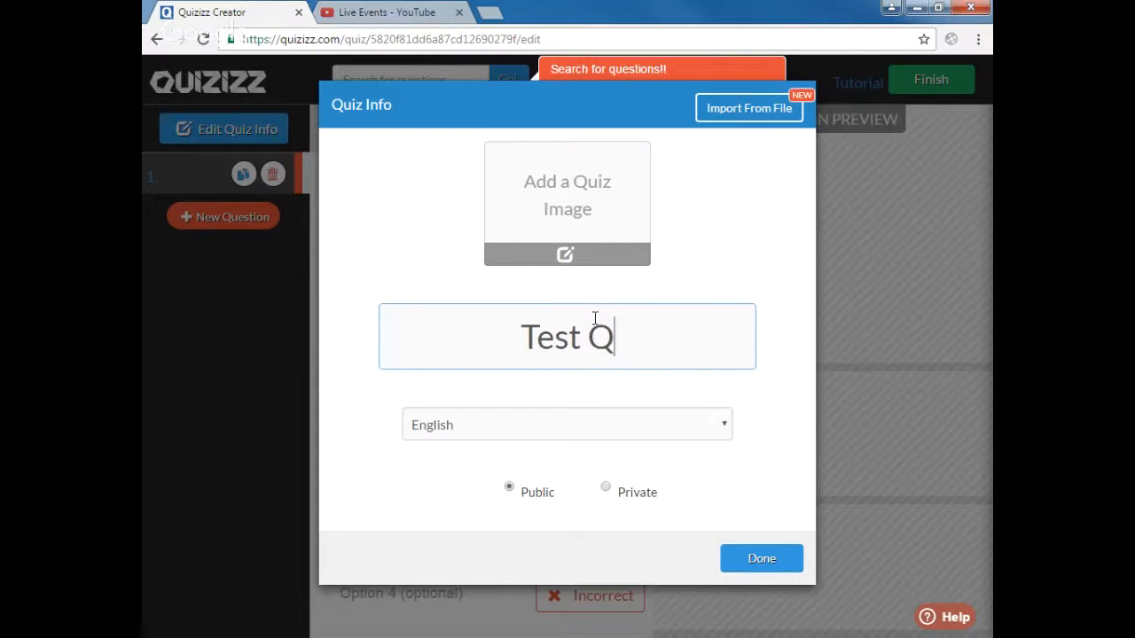
pyautogui.write('uiz')
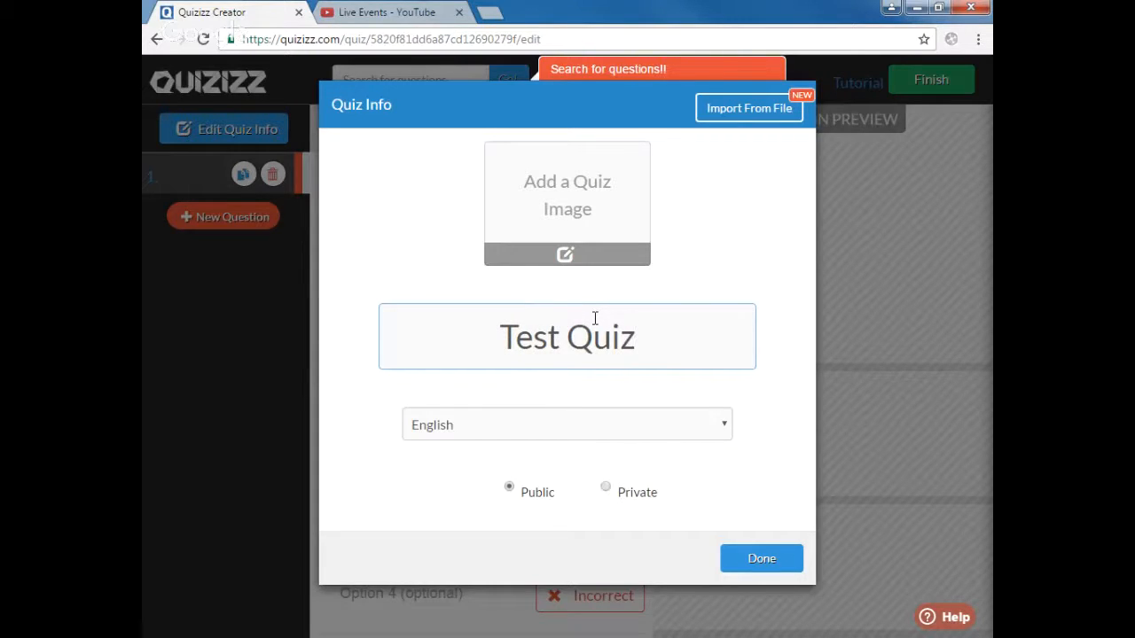
pyautogui.write(' for tea')
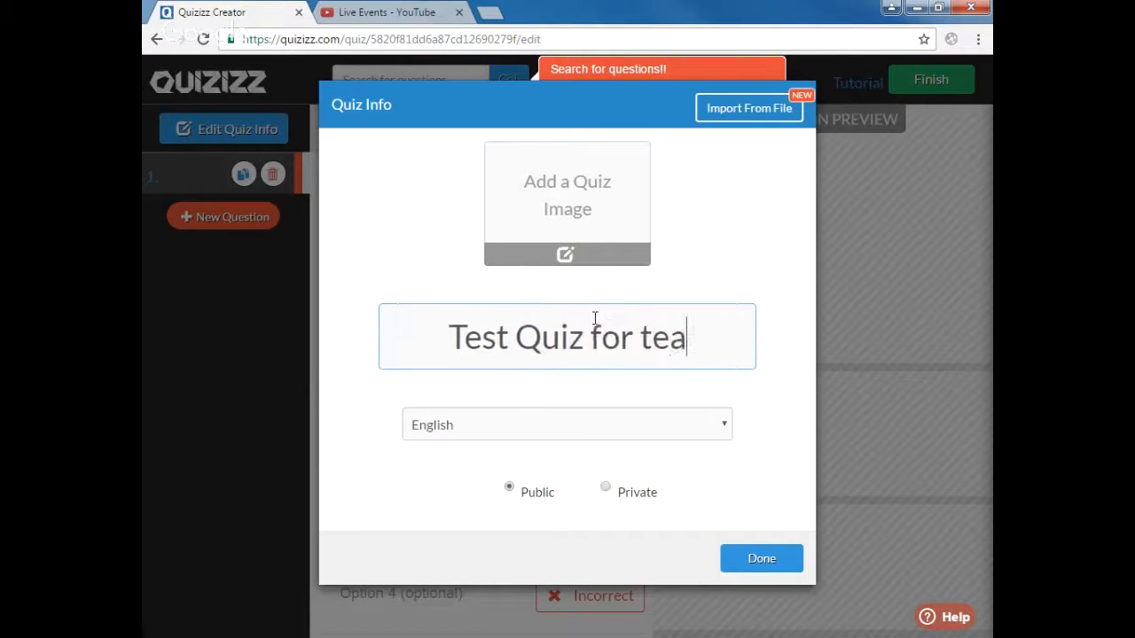
pyautogui.write('chers')
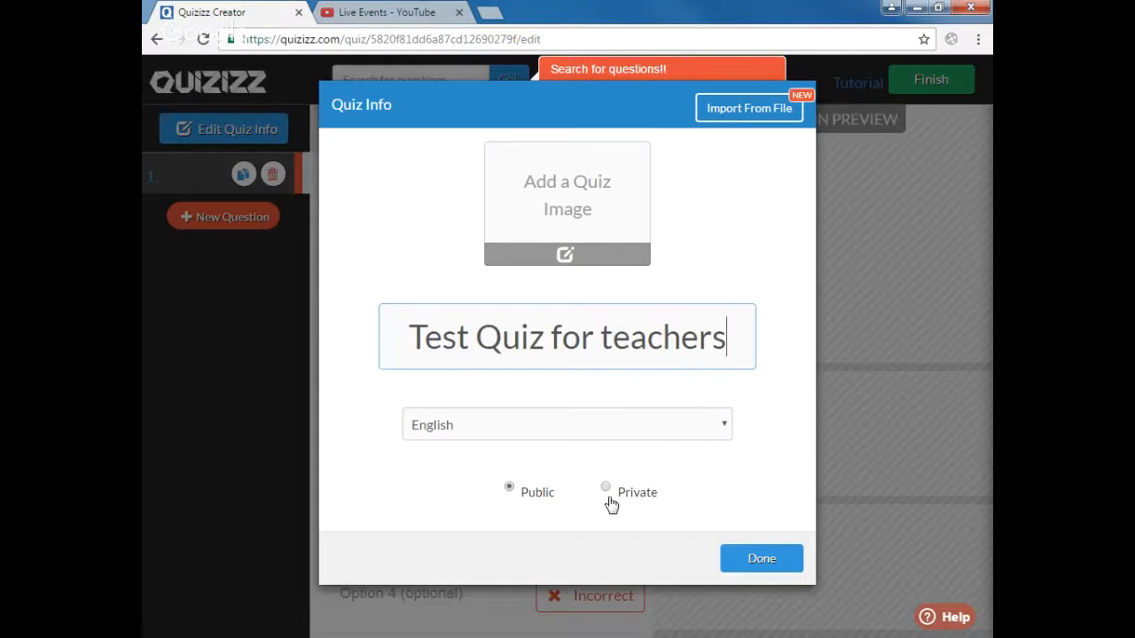
pyautogui.click(751, 560)
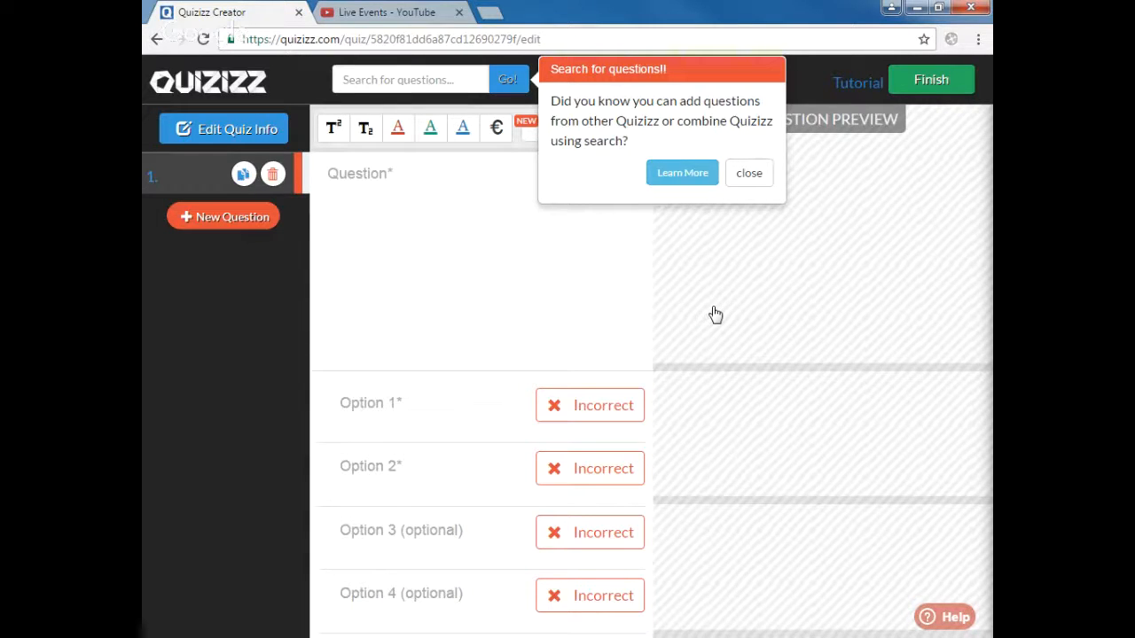
pyautogui.click(738, 181)
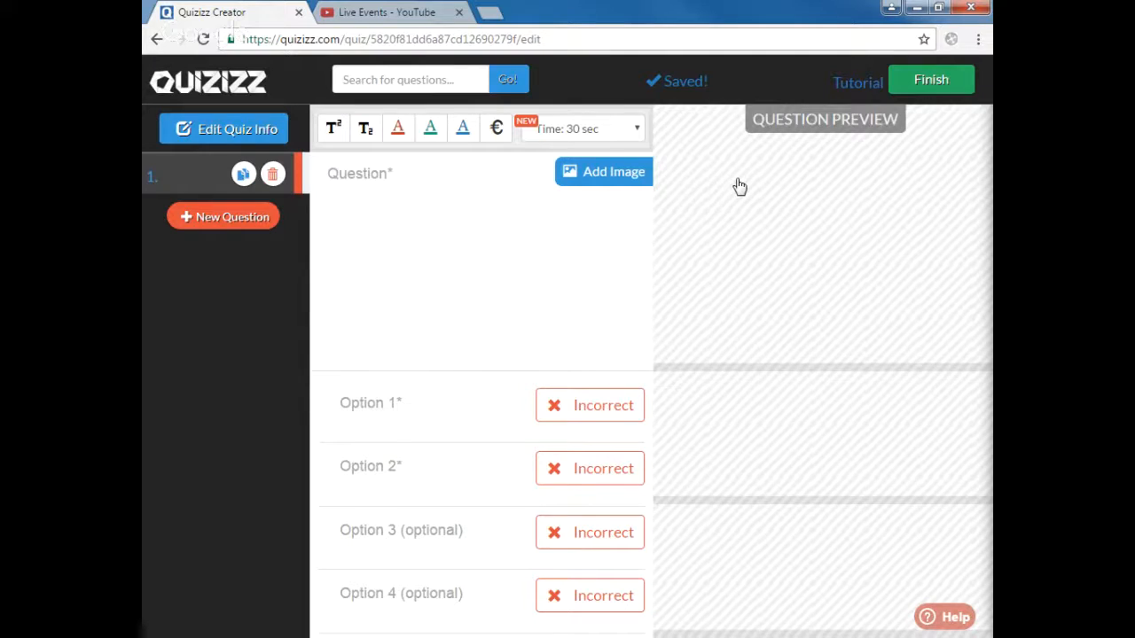
# Enter "What is the best tool to use to measure a door?" as the text of the first question.
pyautogui.click(433, 167)
pyautogui.write('What')
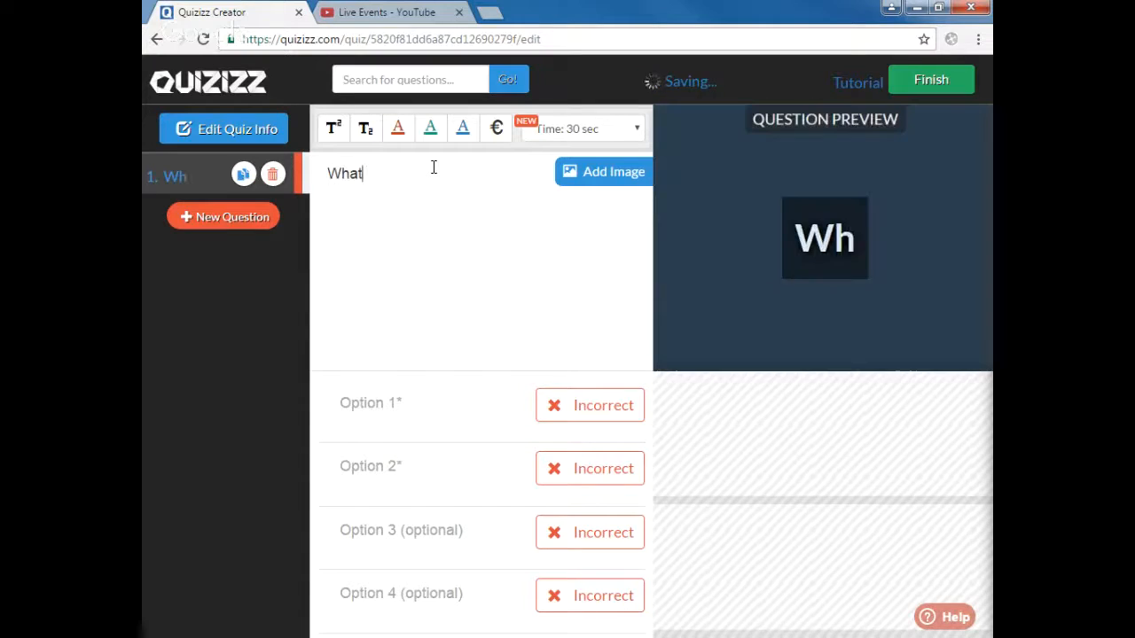
pyautogui.write(' is the best way')
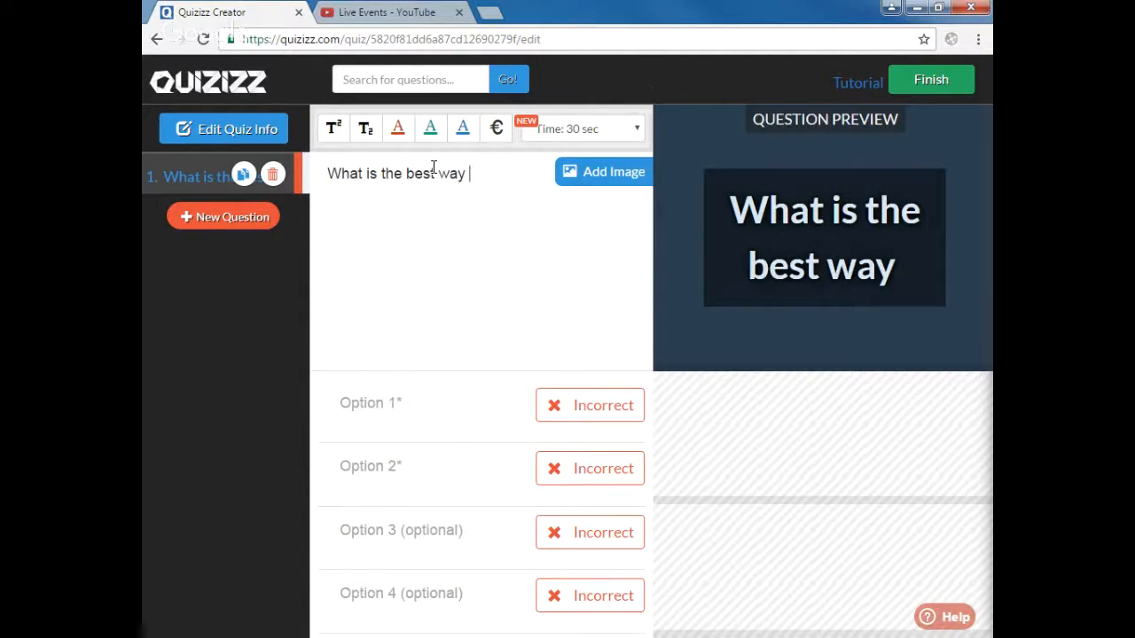
pyautogui.press('BackSpace')
pyautogui.press('BackSpace')
pyautogui.press('BackSpace')
pyautogui.press('BackSpace')
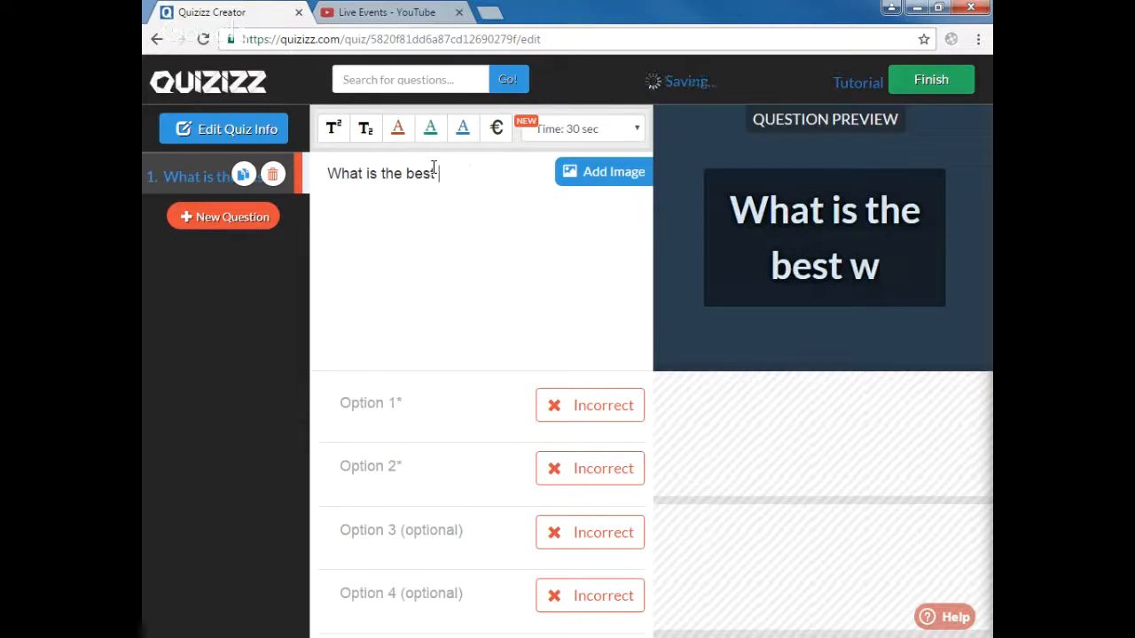
pyautogui.write('tool to')
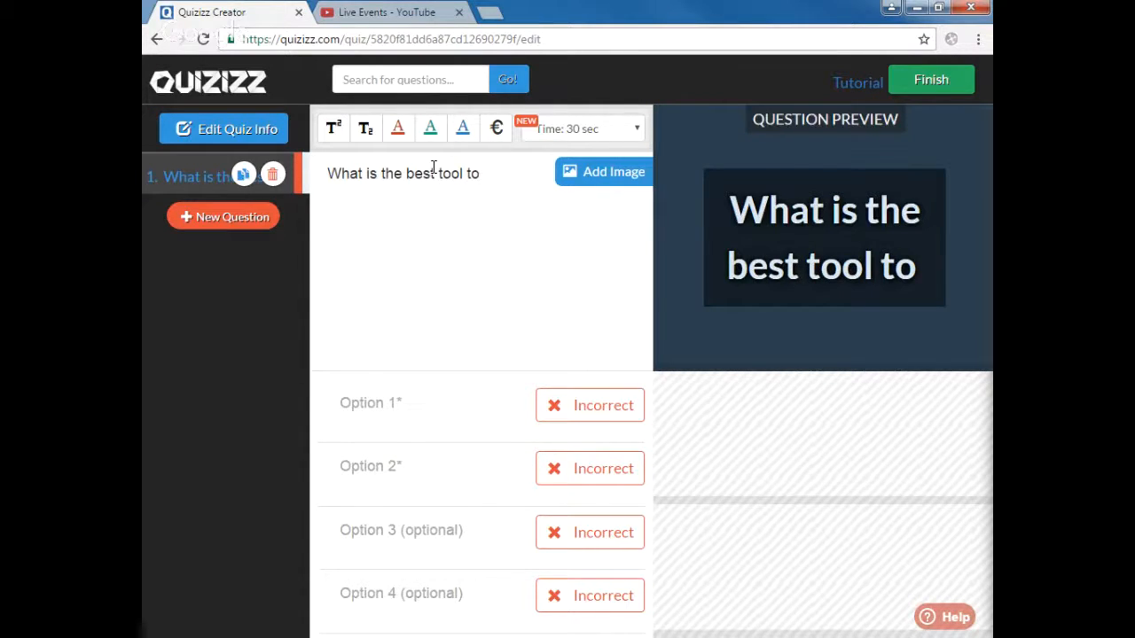
pyautogui.write(' use ')
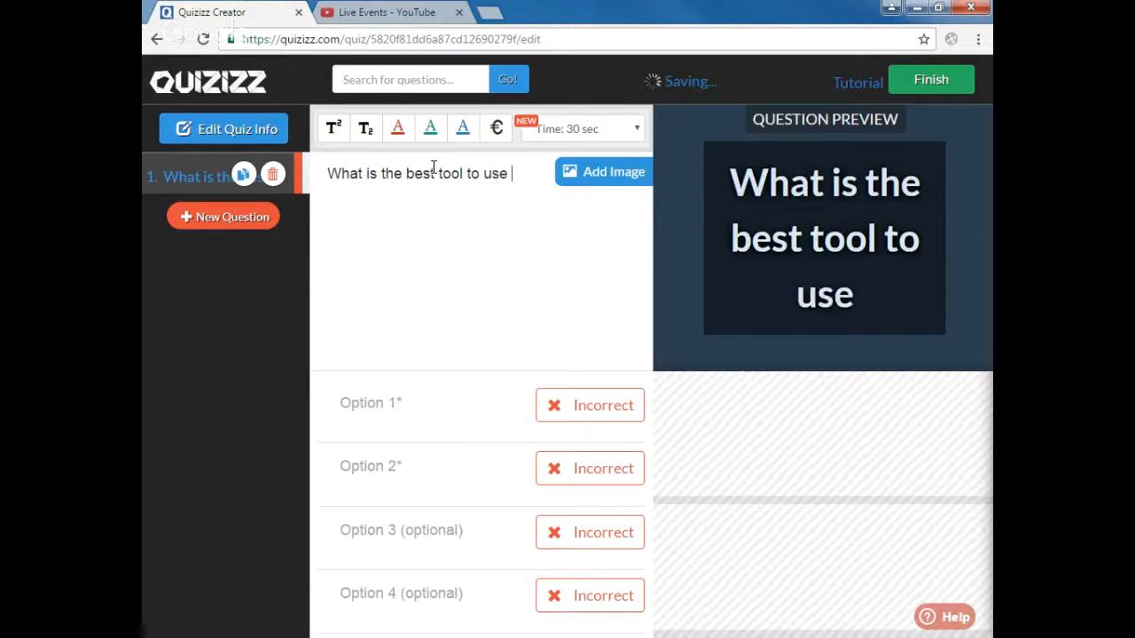
pyautogui.write('to measure')
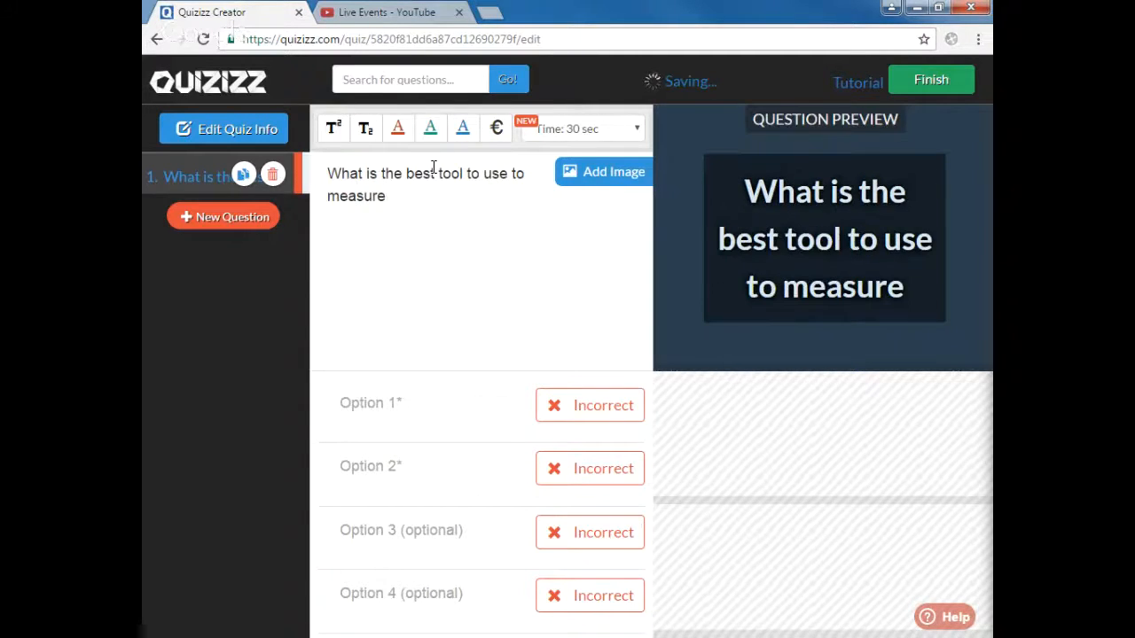
pyautogui.write(' a door?')
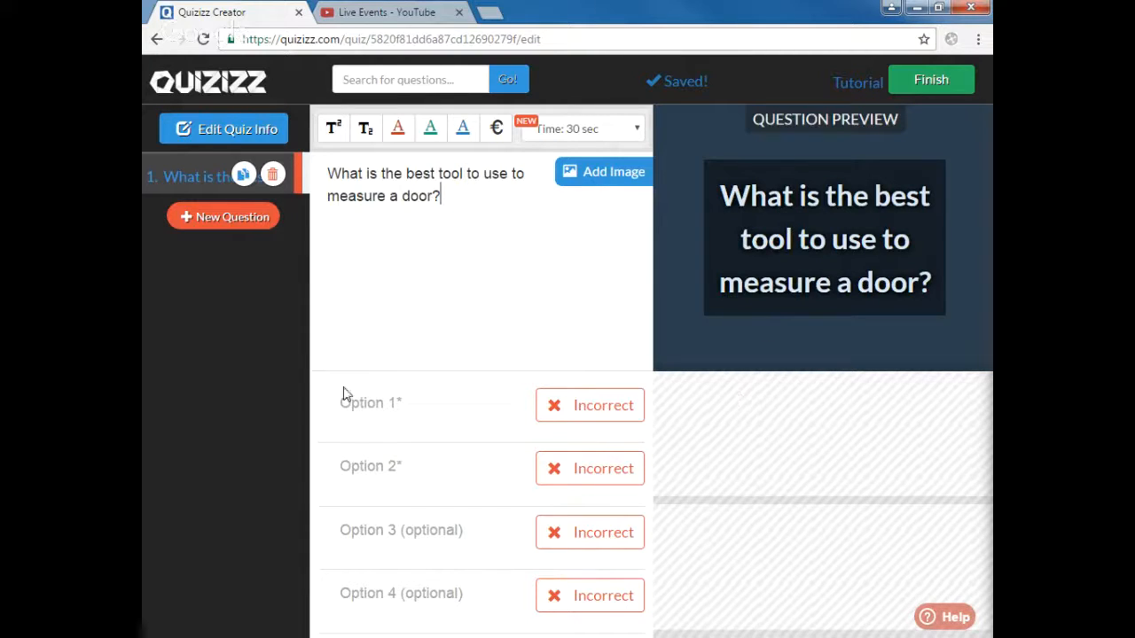
# Fill the first question's options with "ruler", "meter stick", "balance" and "paper clips", and mark "meter stick" as correct.
pyautogui.click(384, 396)
pyautogui.write('ruler')
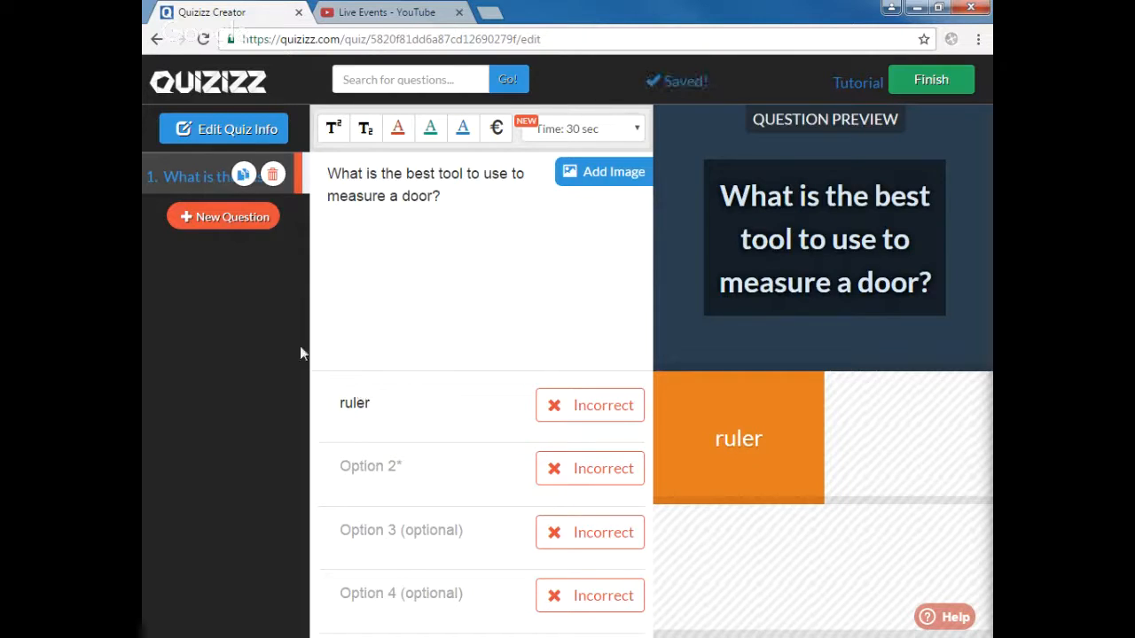
pyautogui.click(394, 475)
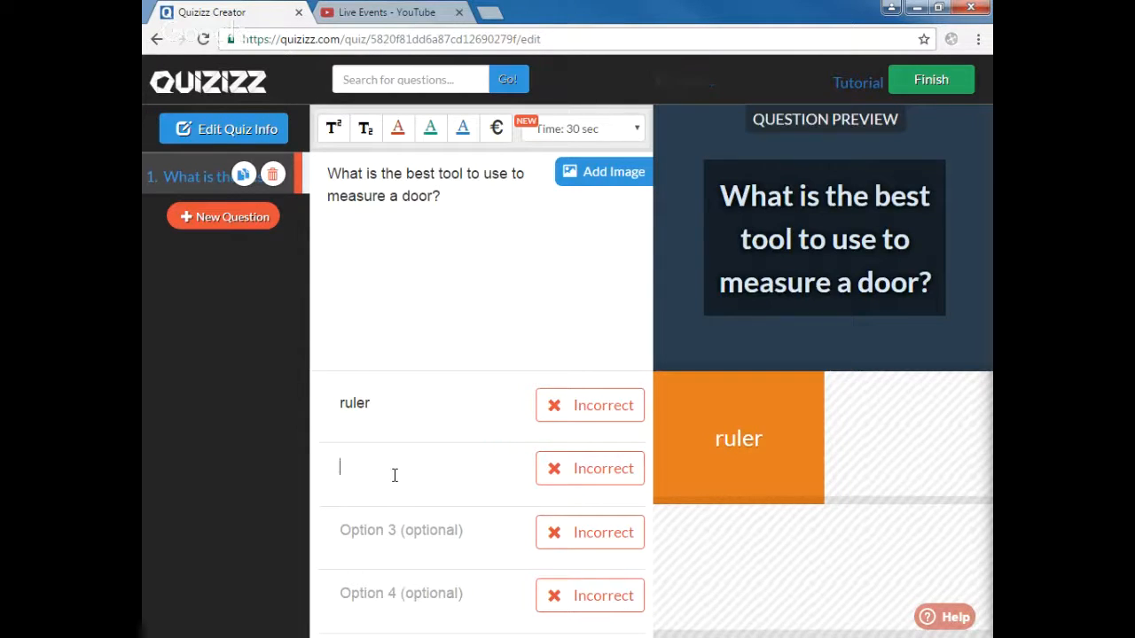
pyautogui.write('meter sti')
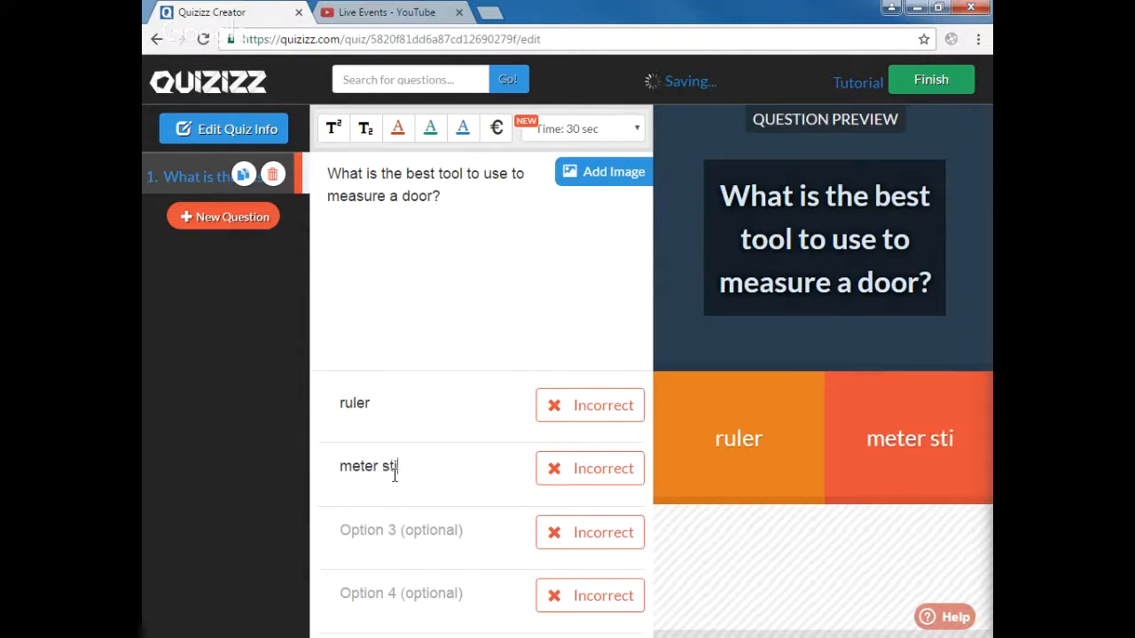
pyautogui.write('ck')
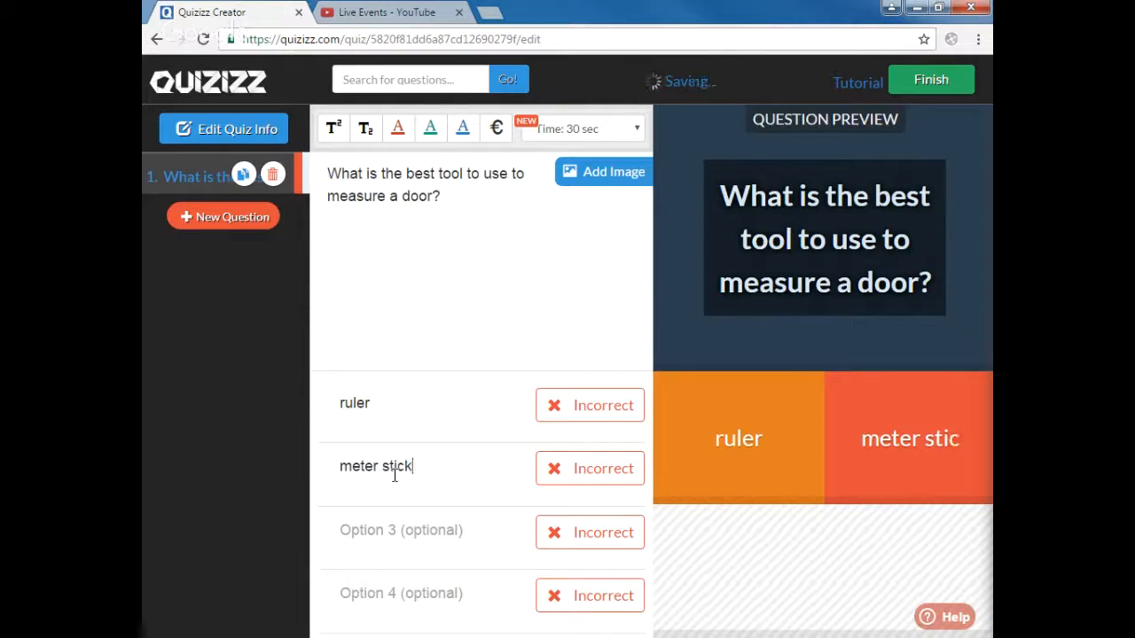
pyautogui.press('Tab')
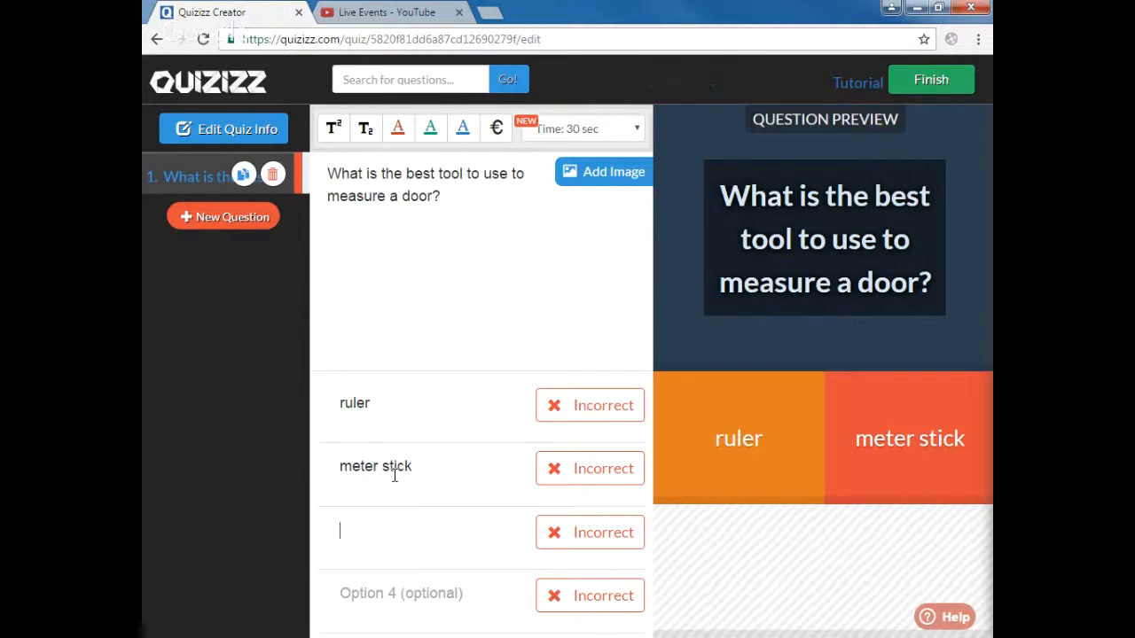
pyautogui.write('balance')
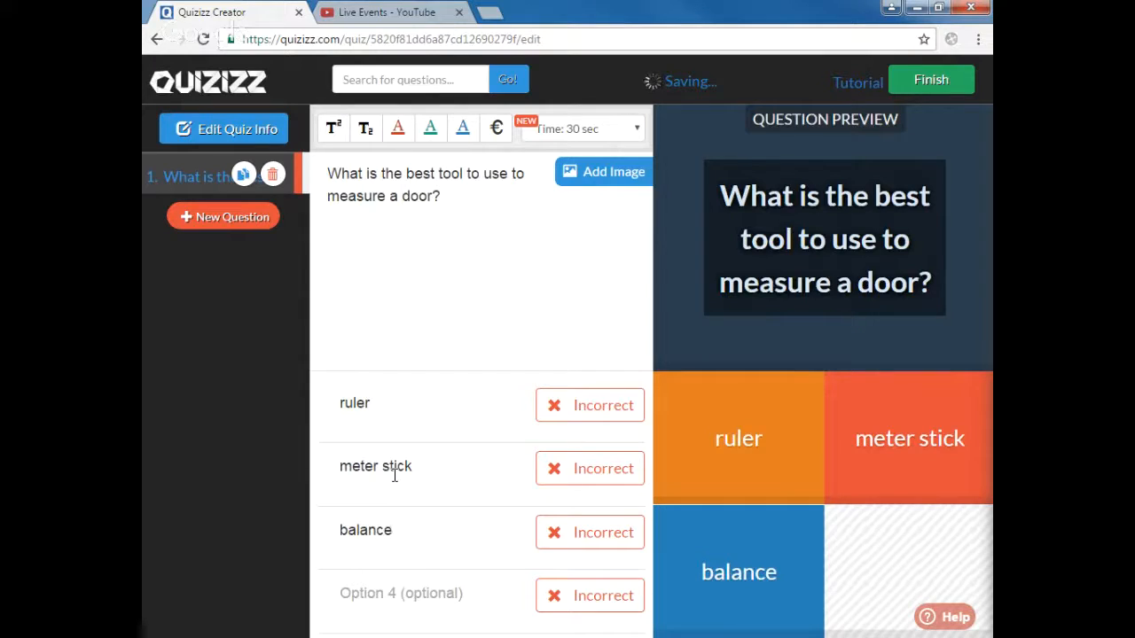
pyautogui.press('Tab')
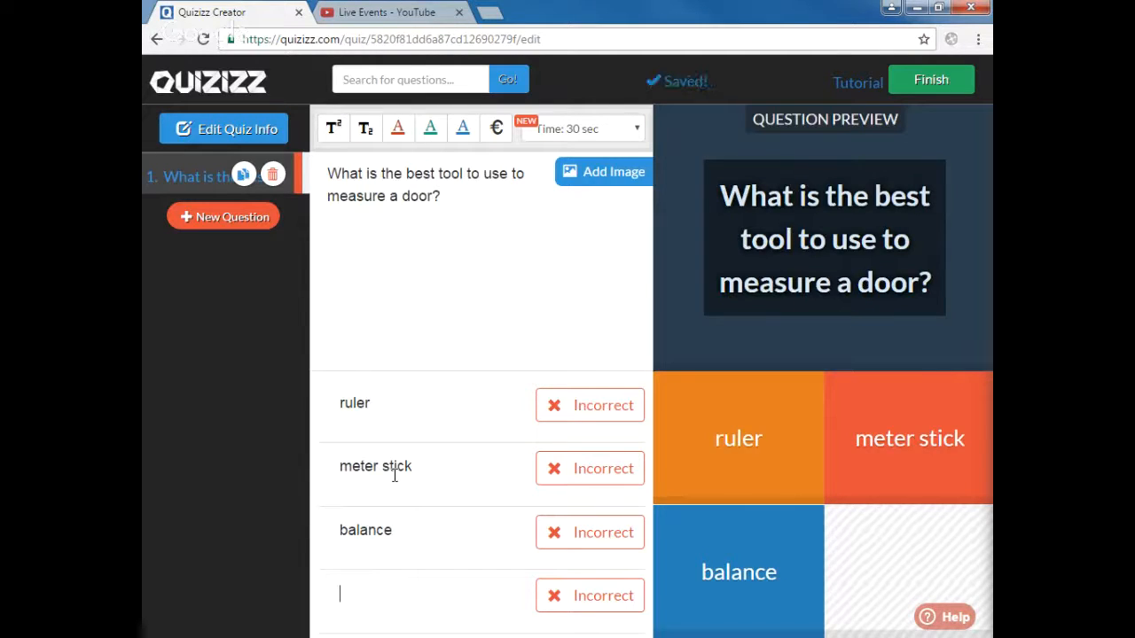
pyautogui.write('pap')
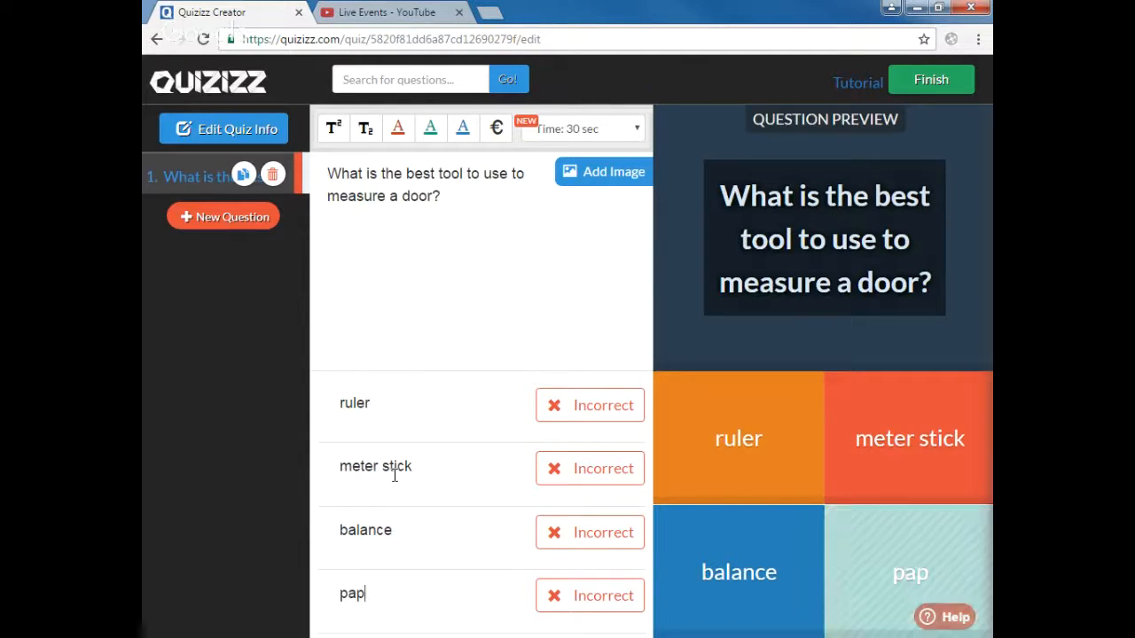
pyautogui.write('er clips')
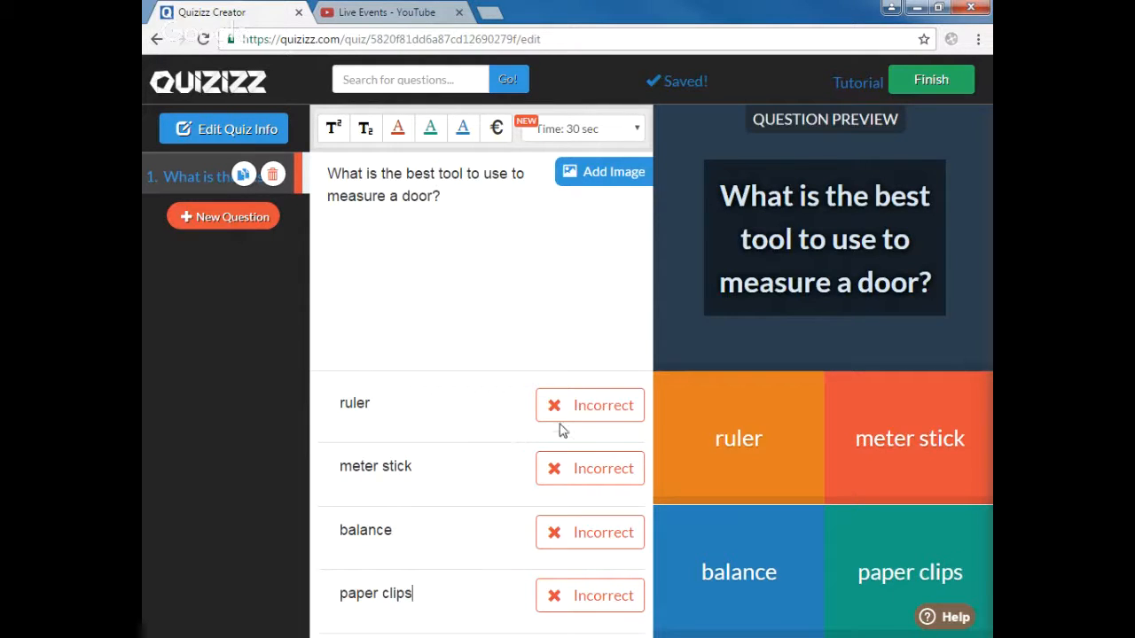
pyautogui.click(598, 476)
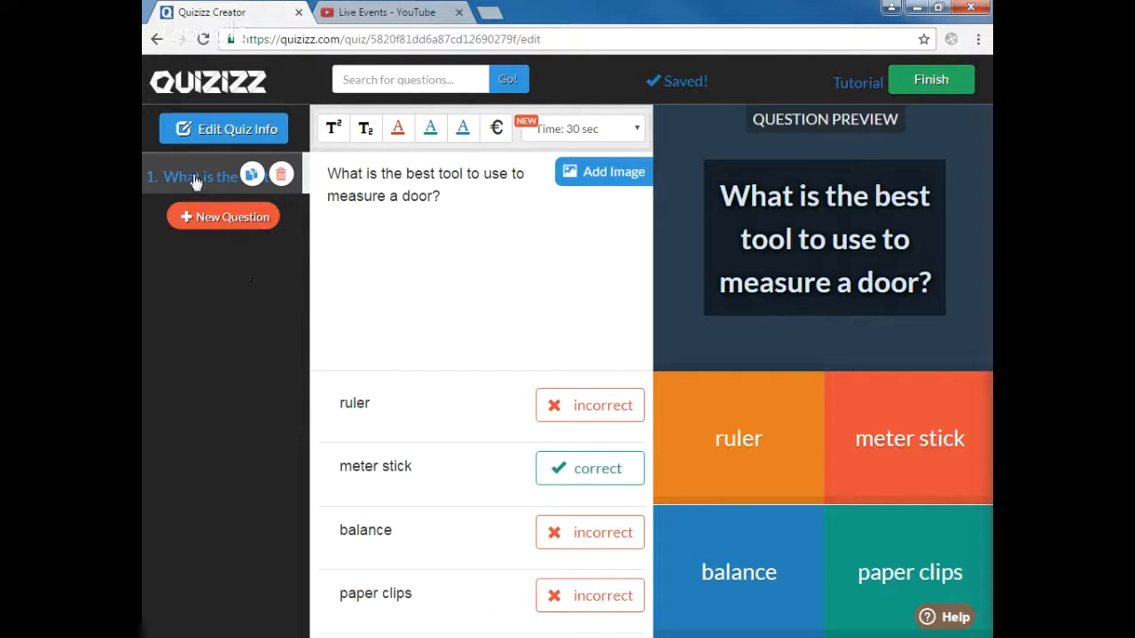
# Add a second question and upload the picture of the crayon above a centimetre ruler to it.
pyautogui.click(205, 219)
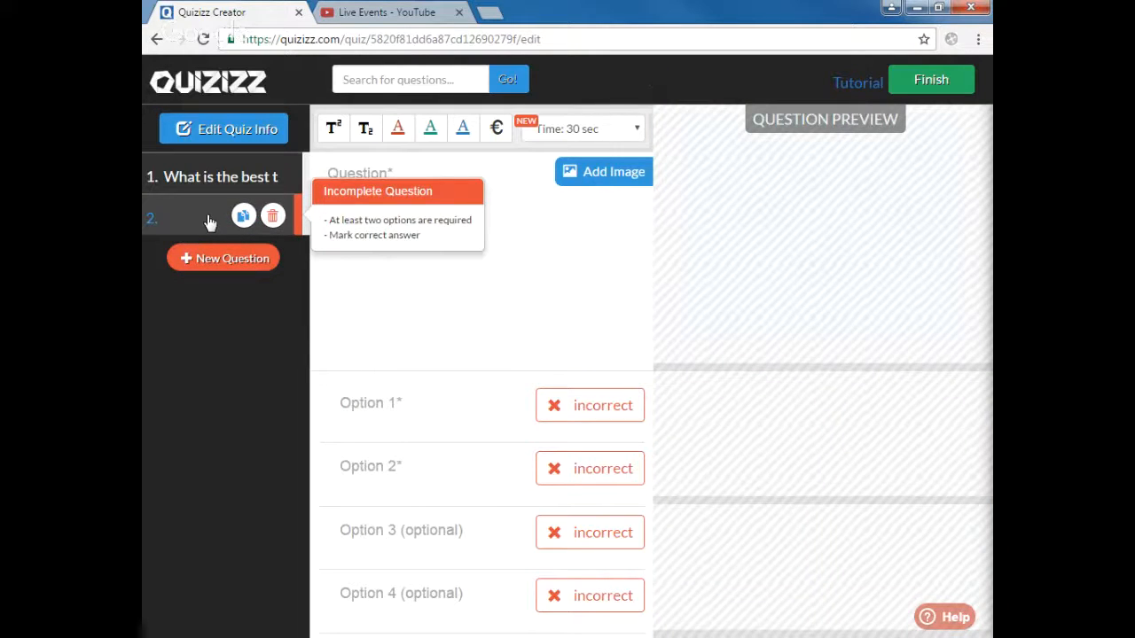
pyautogui.click(611, 185)
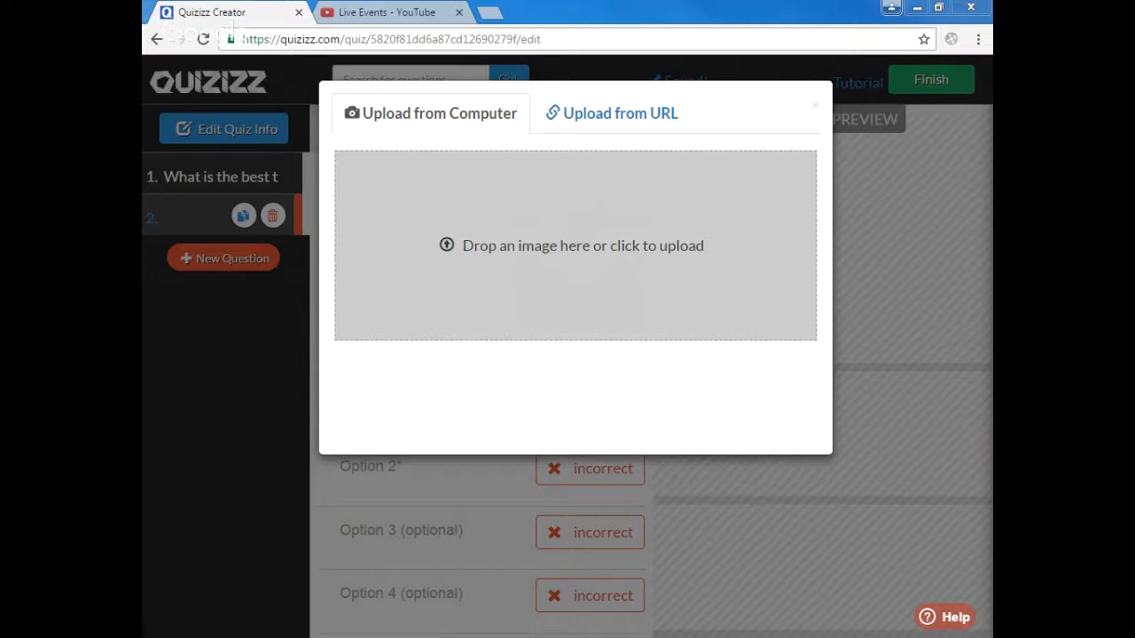
pyautogui.moveTo(177, 488); pyautogui.dragTo(568, 280)
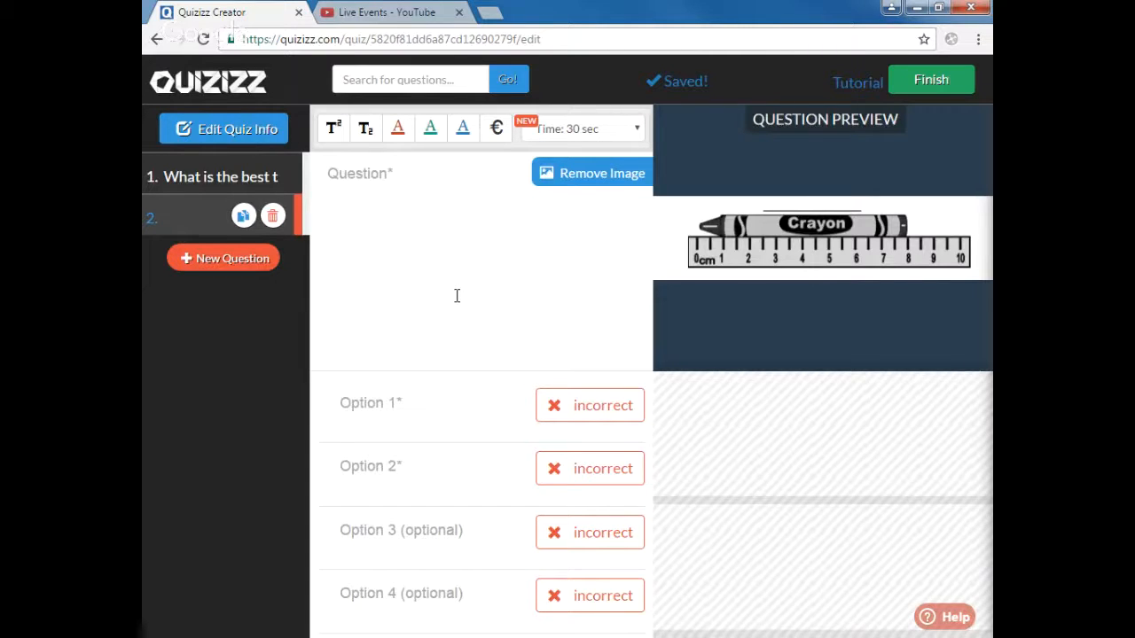
# Enter "How long is this crayon?" as the text of the second question.
pyautogui.click(456, 296)
pyautogui.write('How lon')
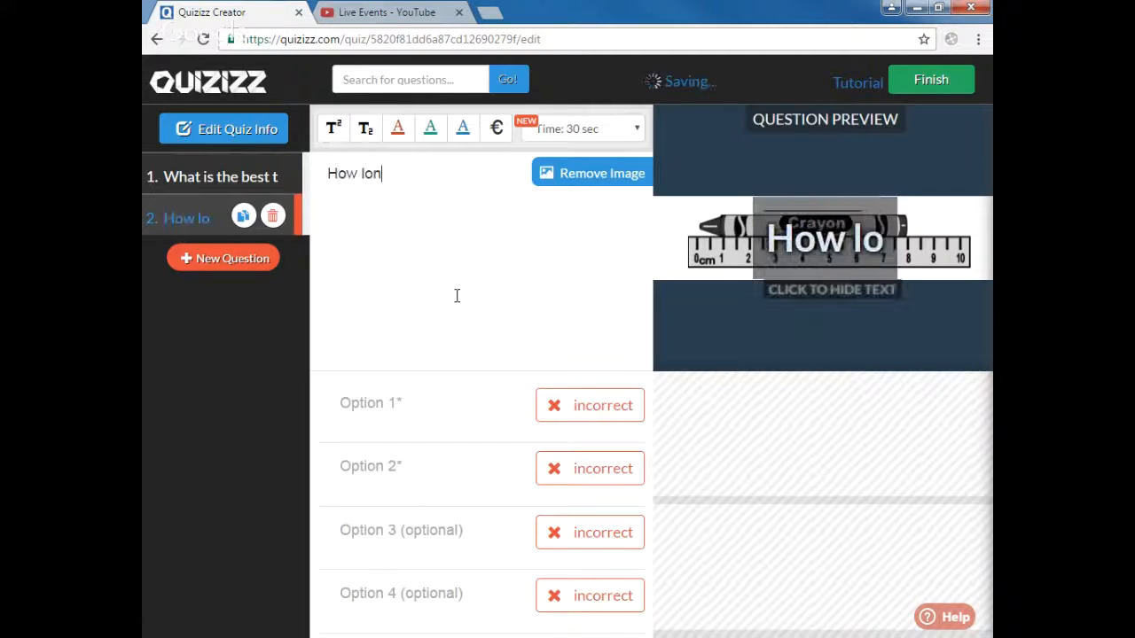
pyautogui.write('g is this')
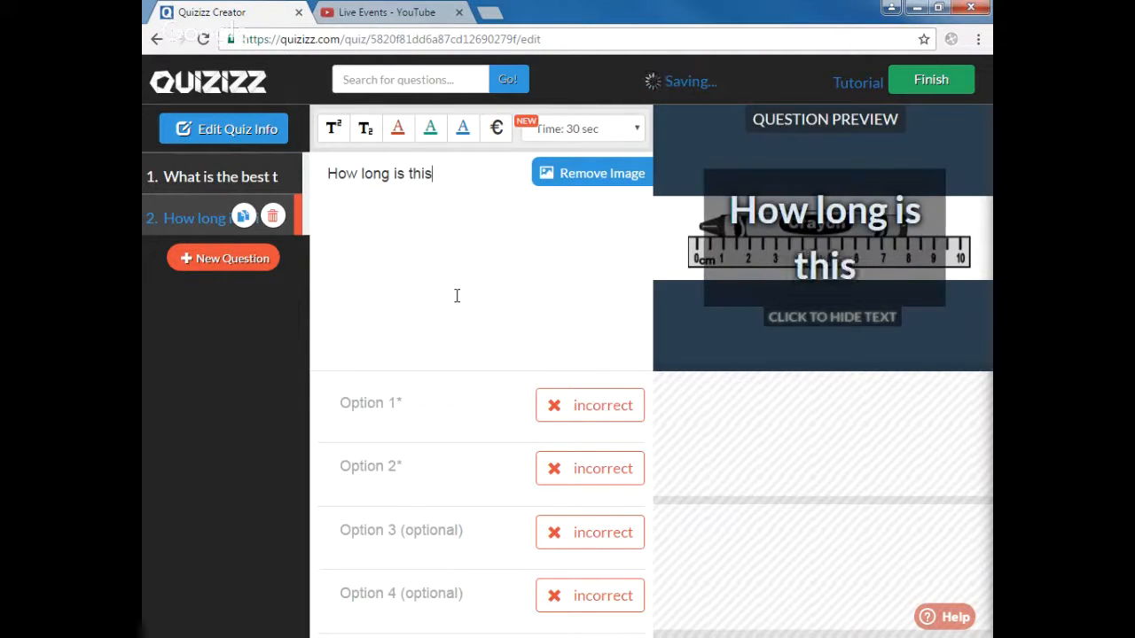
pyautogui.write(' c')
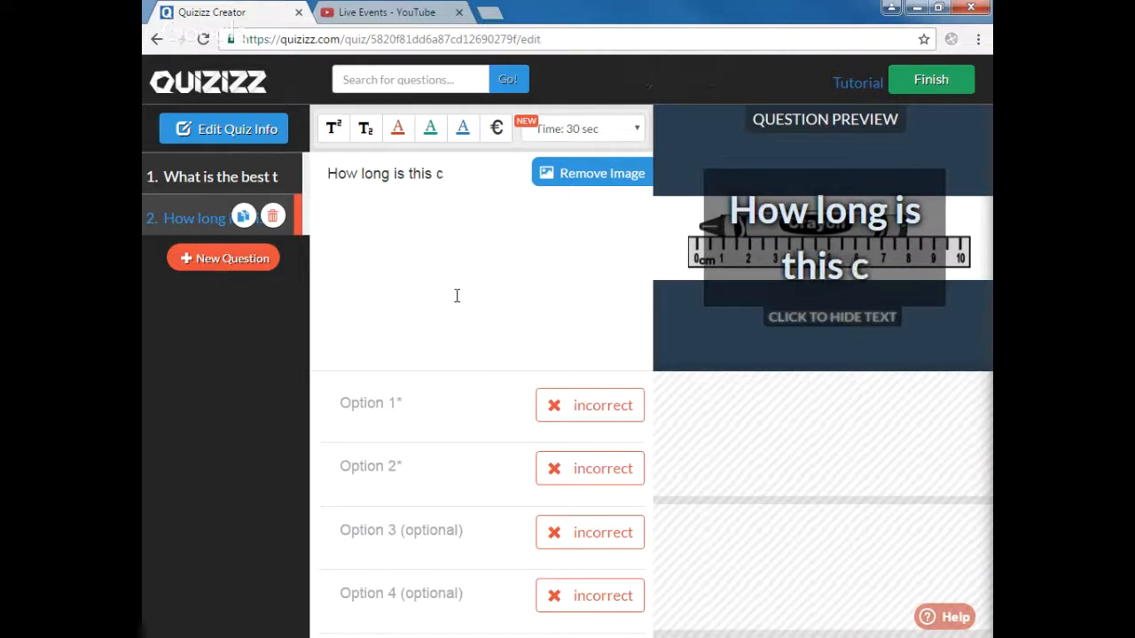
pyautogui.write('rayon?')
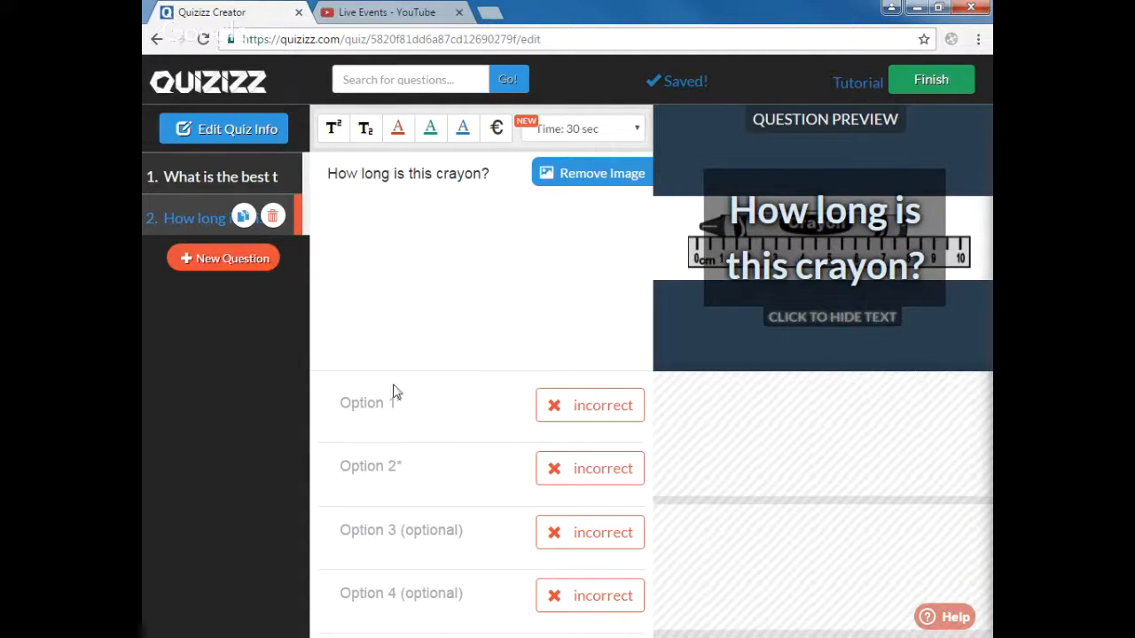
# Fill the crayon question's options with "8 in", "8 cm", "8 mm" and "8 km", and mark "8 cm" as correct.
pyautogui.click(367, 410)
pyautogui.write('8 in')
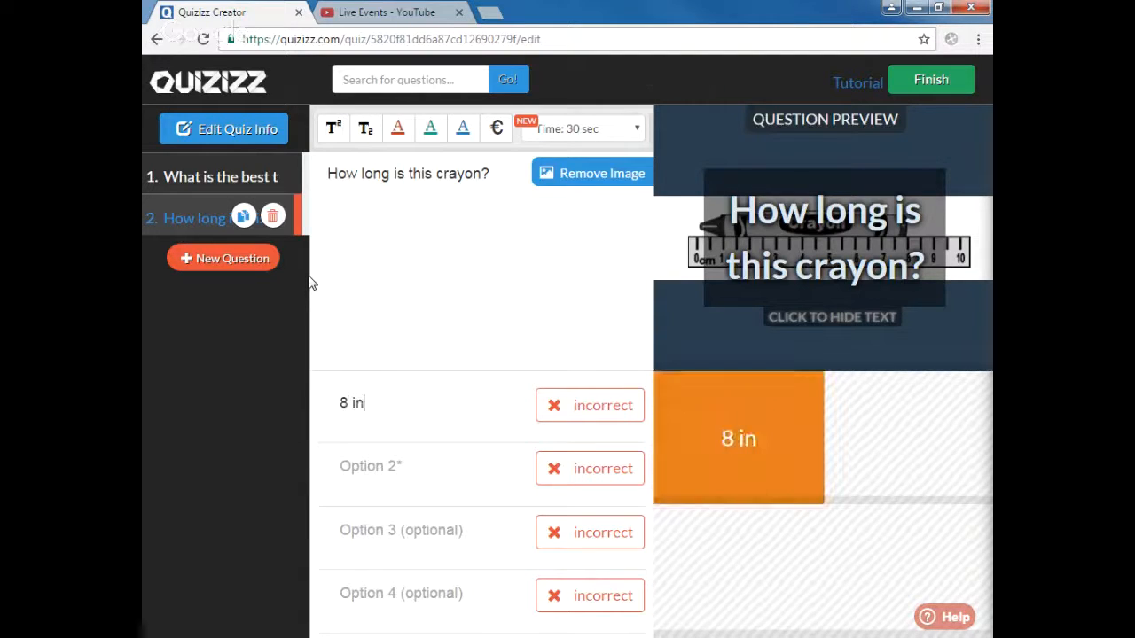
pyautogui.press('Tab')
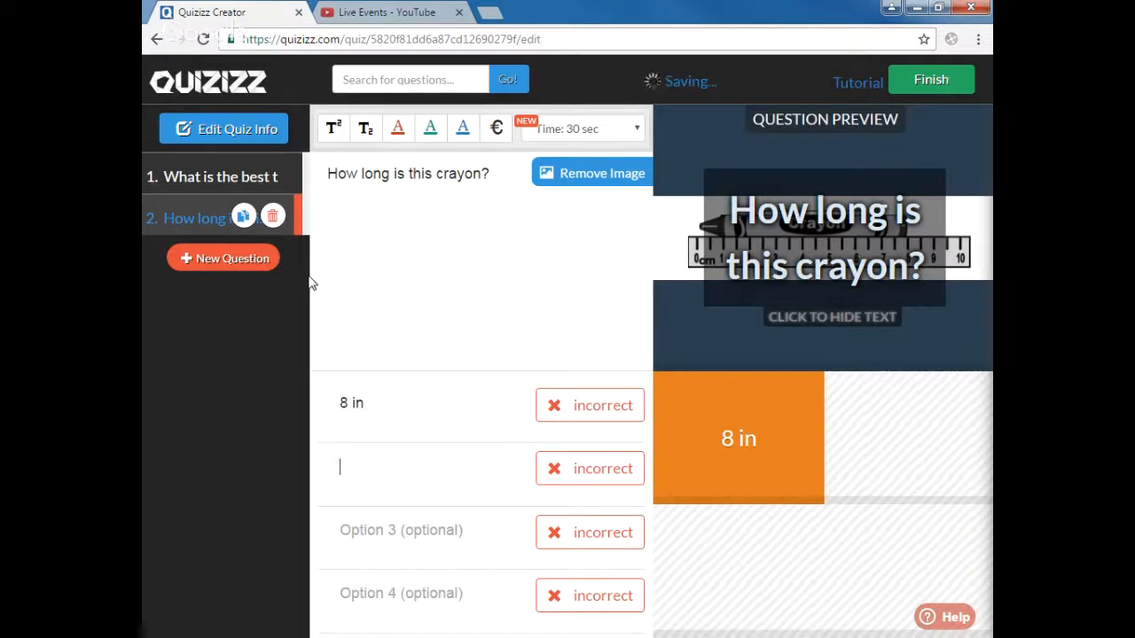
pyautogui.write('8c')
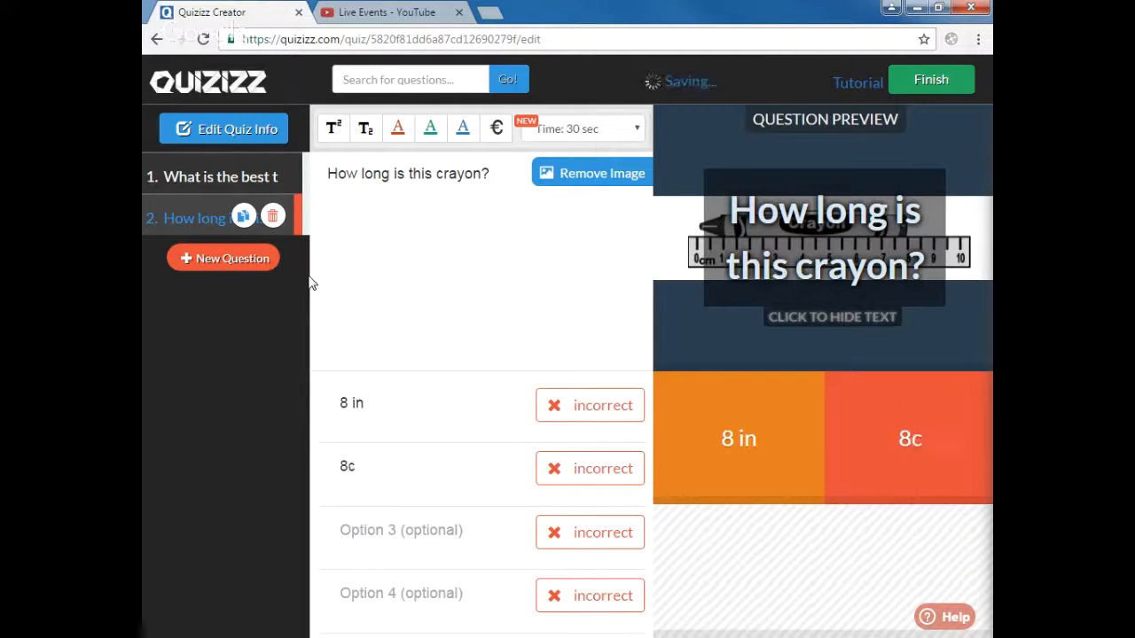
pyautogui.press('BackSpace')
pyautogui.write('cm')
pyautogui.press('Tab')
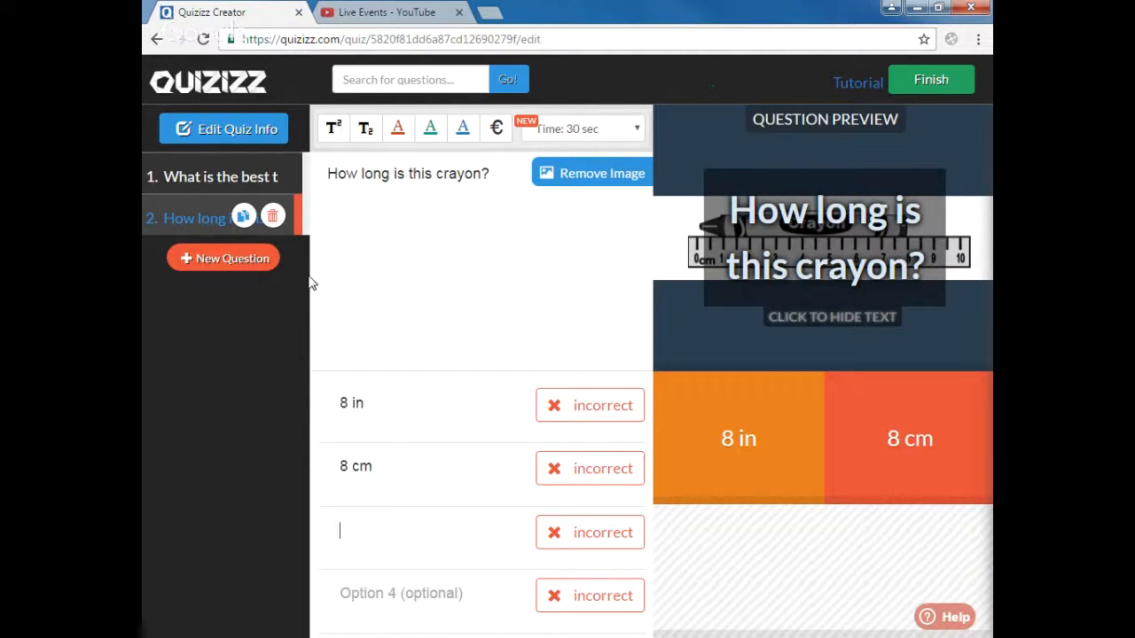
pyautogui.write('8 mm')
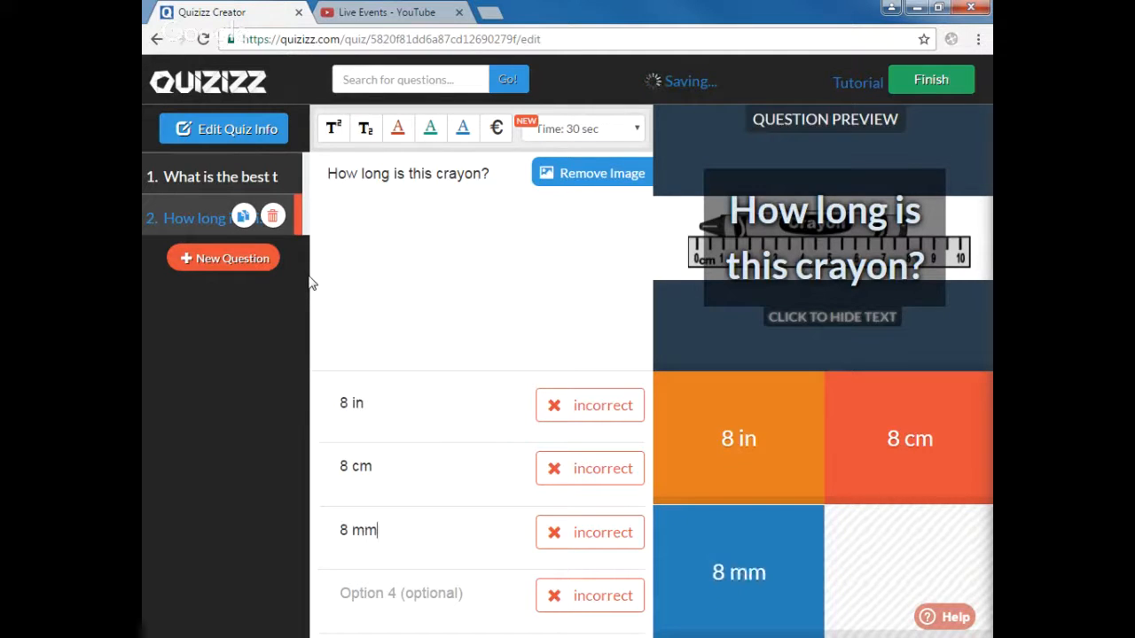
pyautogui.press('Tab')
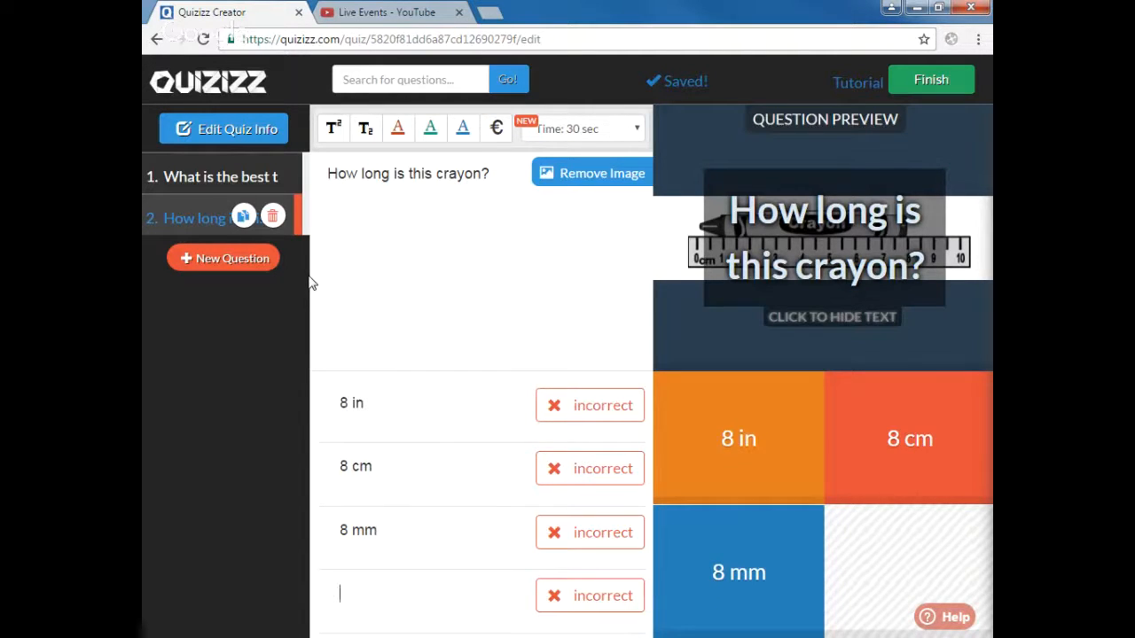
pyautogui.write('8 km')
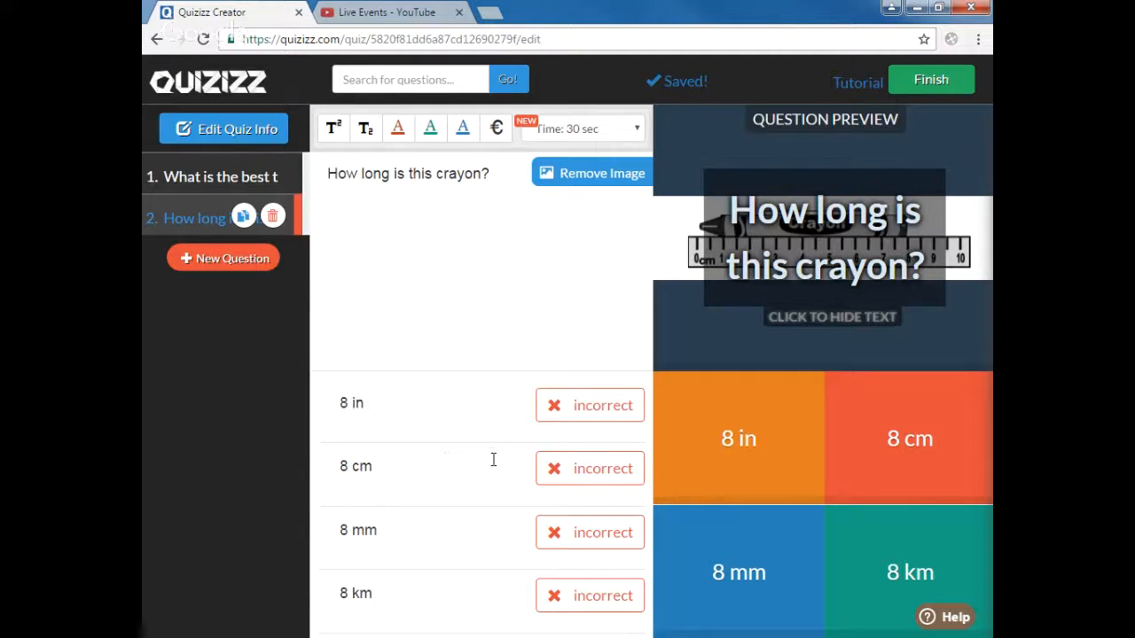
pyautogui.click(552, 474)
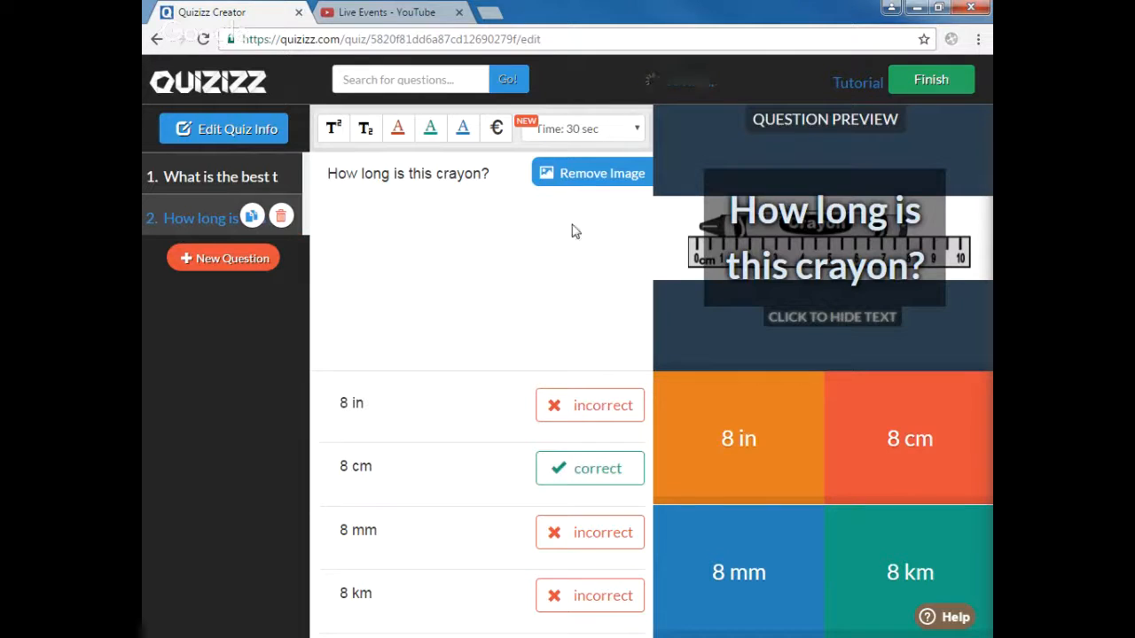
# Add a third question and search existing quizzes for "measurement", dismissing the question-search tip.
pyautogui.click(230, 261)
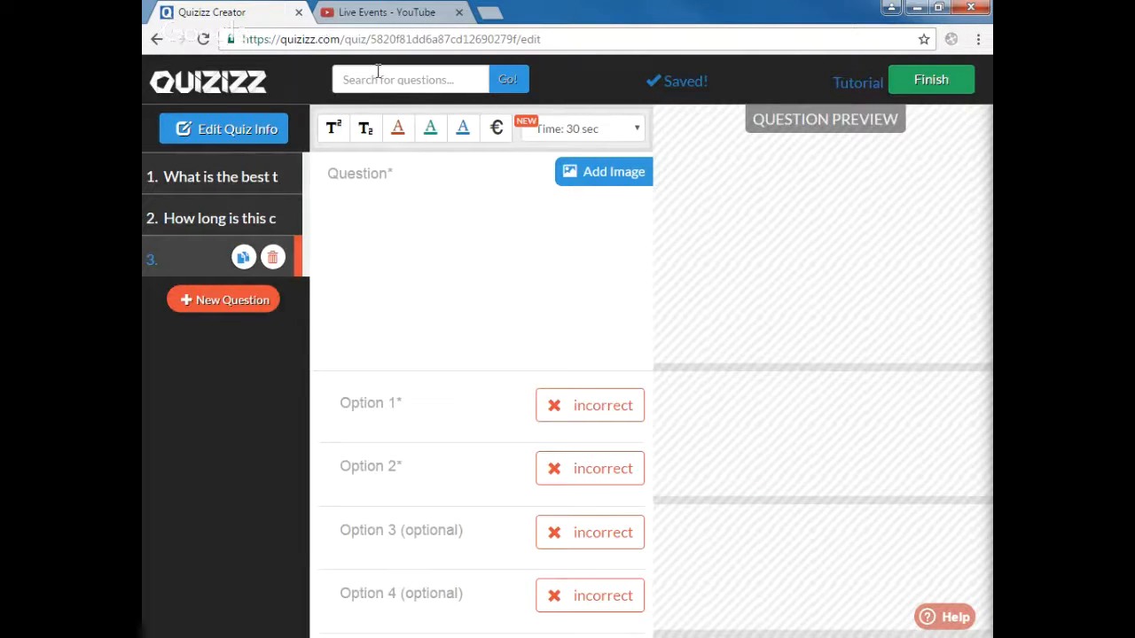
pyautogui.click(427, 76)
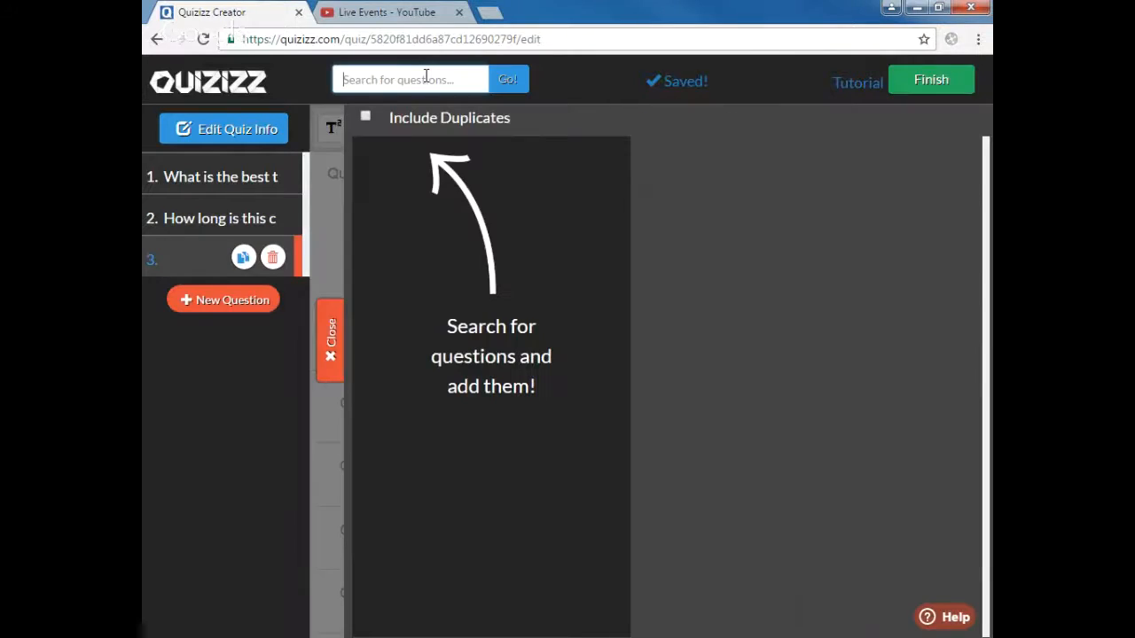
pyautogui.write('me')
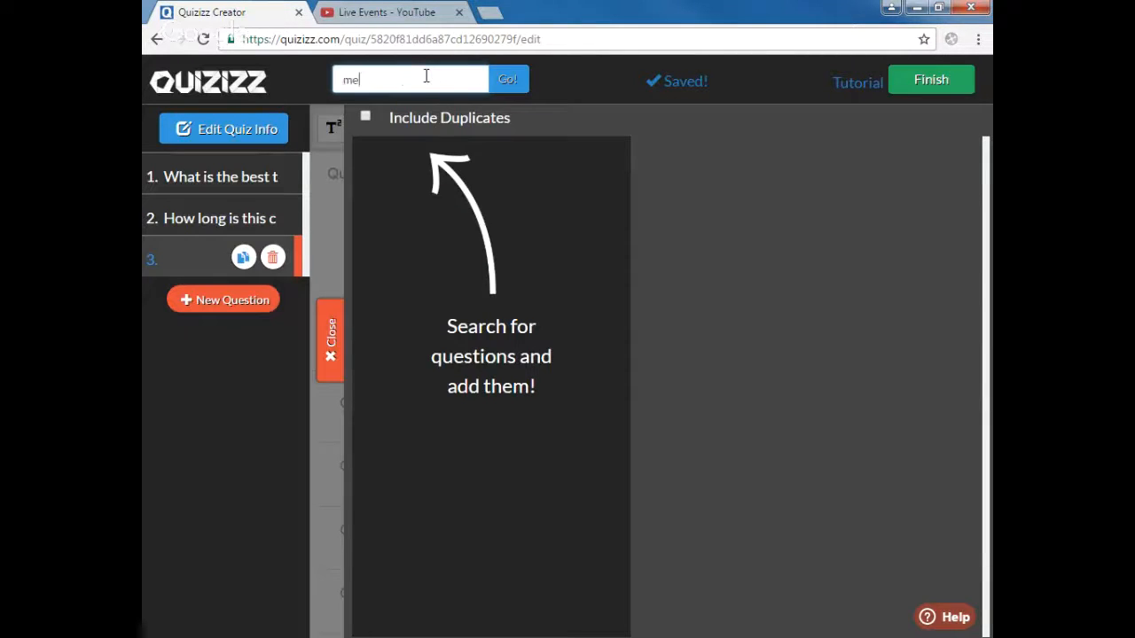
pyautogui.write('asurement')
pyautogui.click(505, 80)
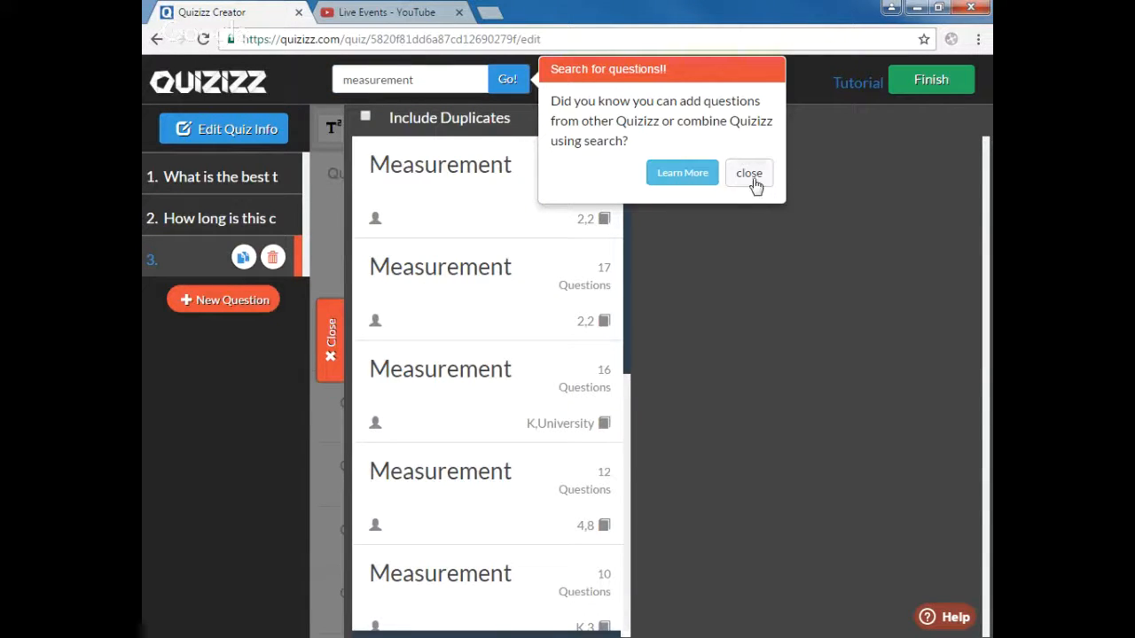
pyautogui.click(750, 179)
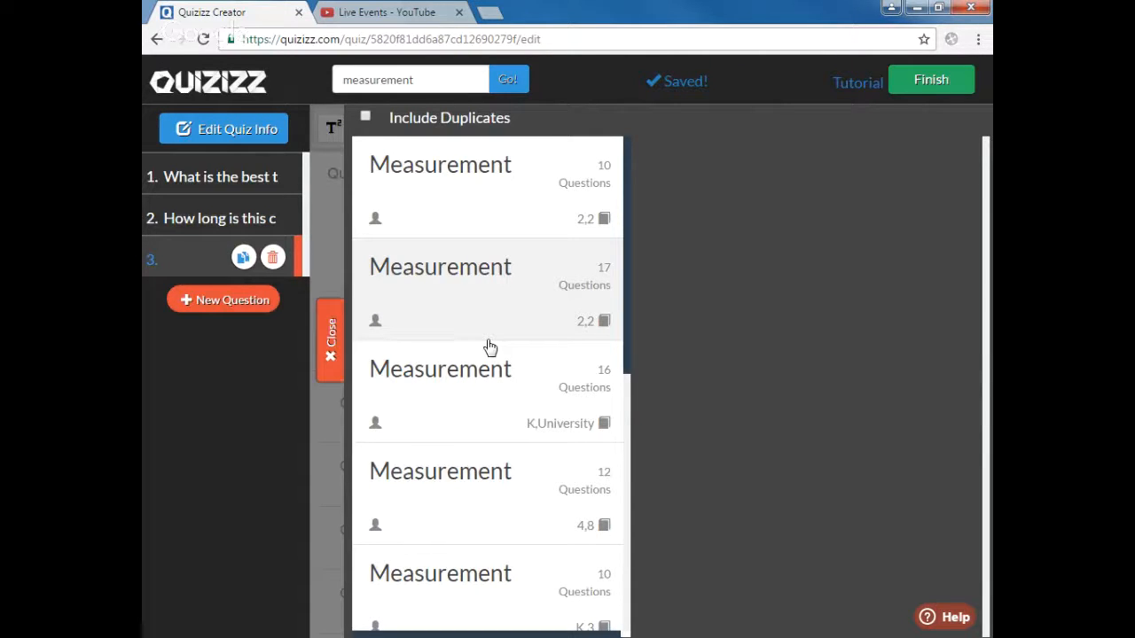
# Examine the questions of the first "Measurement" quiz in the search results.
pyautogui.click(484, 227)
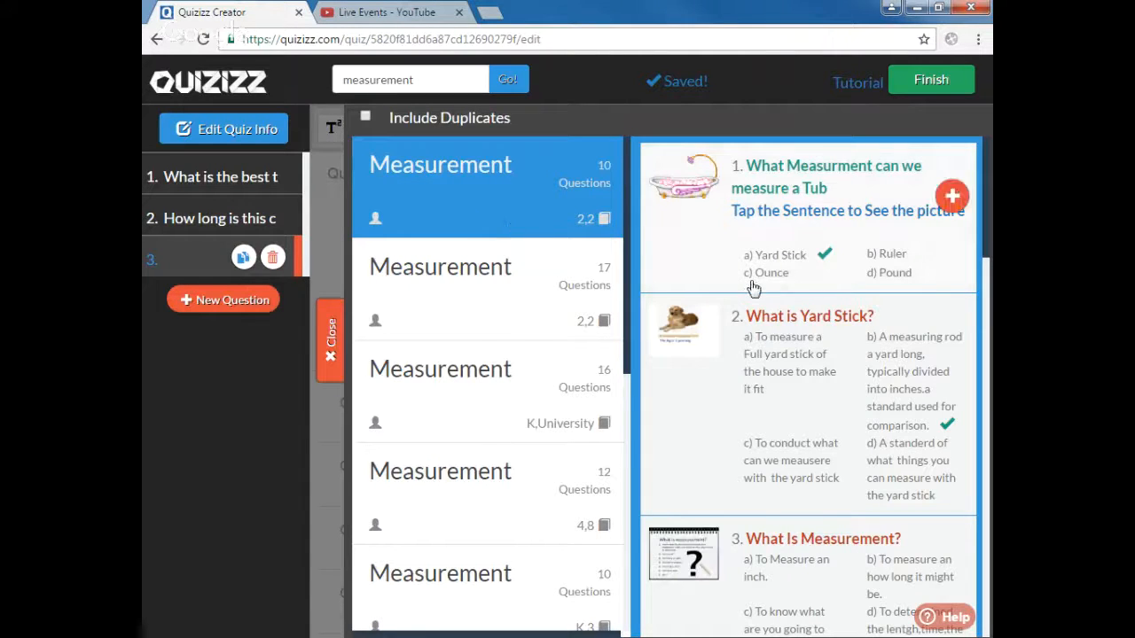
pyautogui.scroll(-2, 752, 286)
pyautogui.scroll(-1, 752, 287)
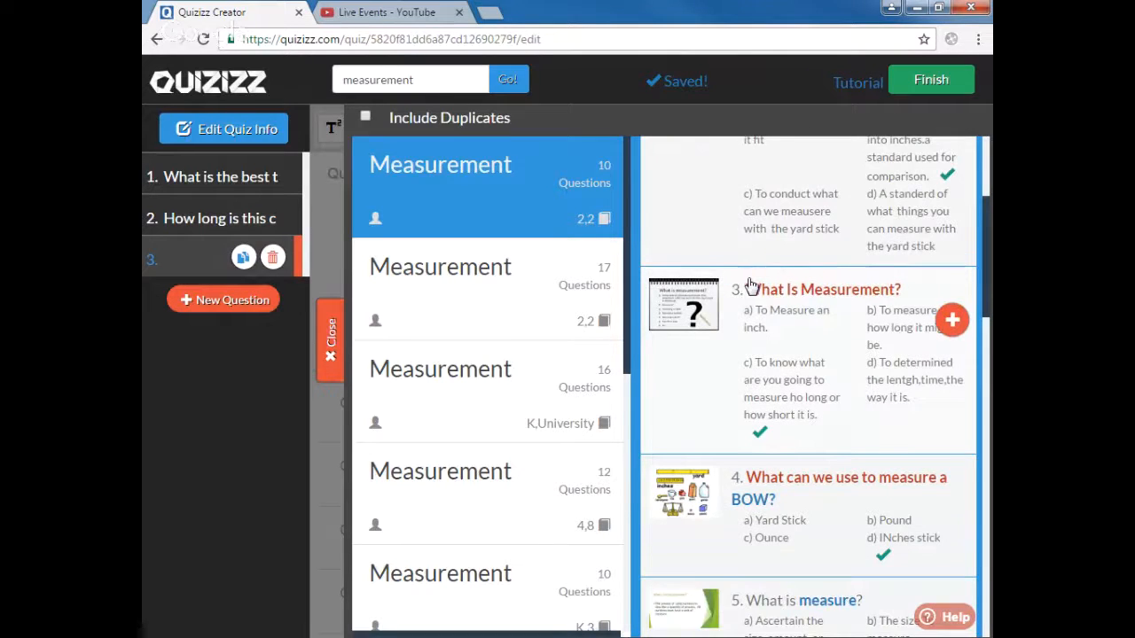
pyautogui.scroll(-1, 752, 286)
pyautogui.scroll(-1, 751, 286)
pyautogui.scroll(-1, 752, 286)
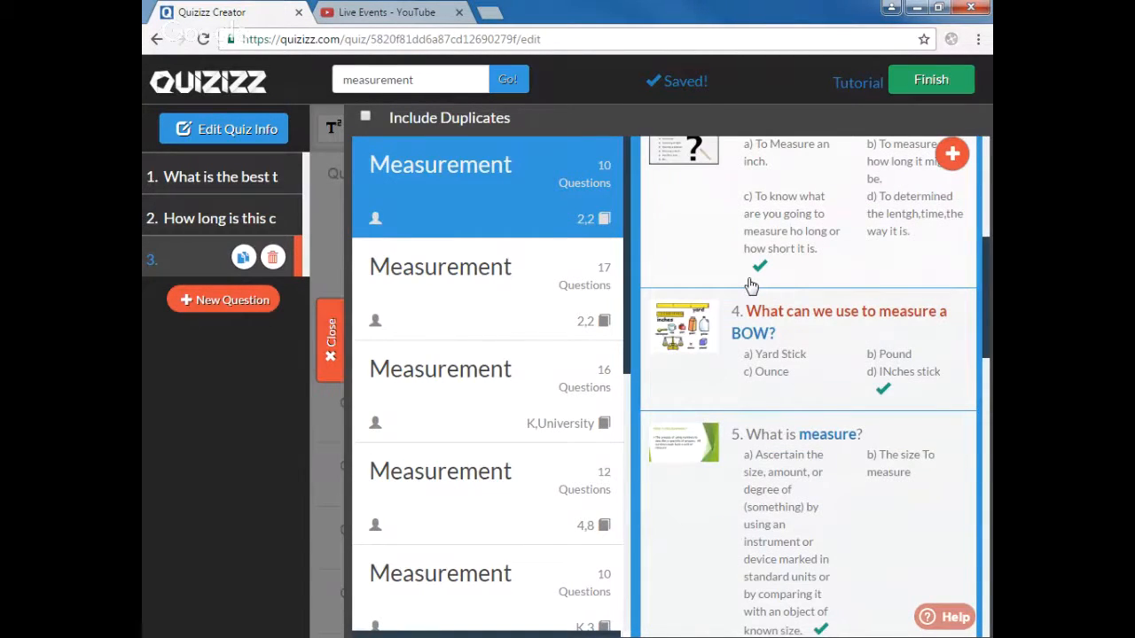
pyautogui.scroll(-2, 750, 286)
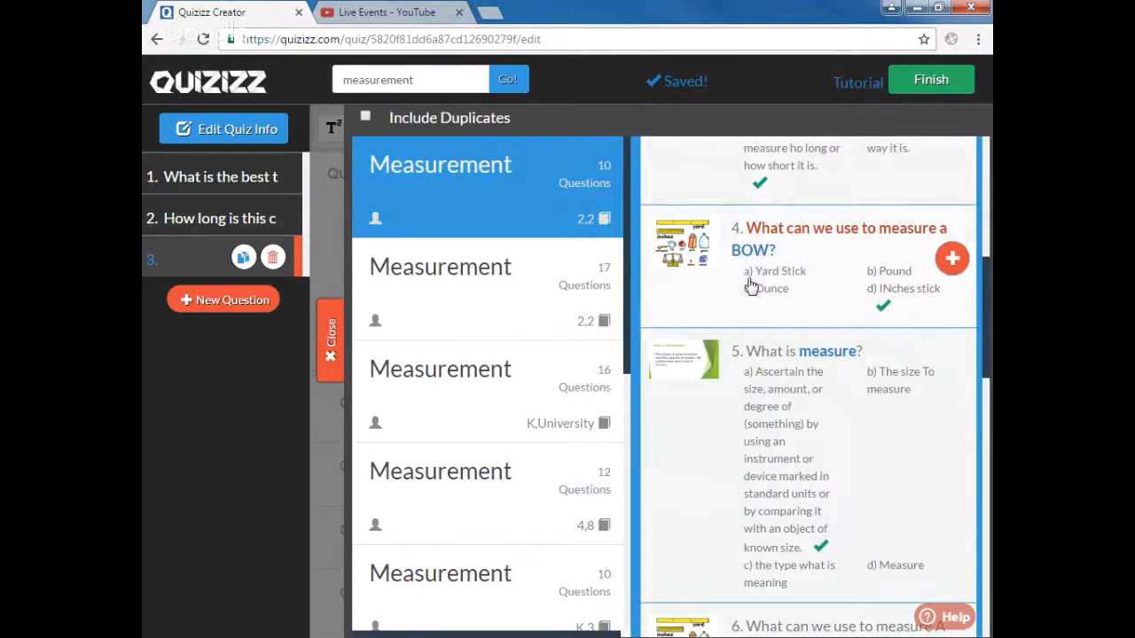
pyautogui.scroll(-4, 750, 285)
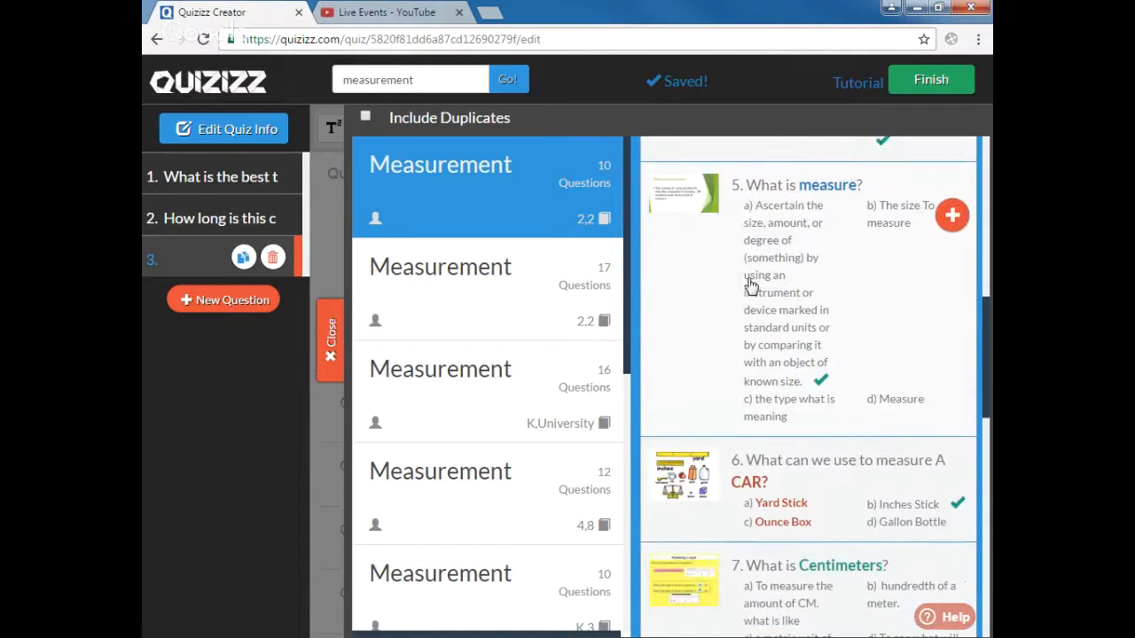
pyautogui.scroll(-5, 751, 285)
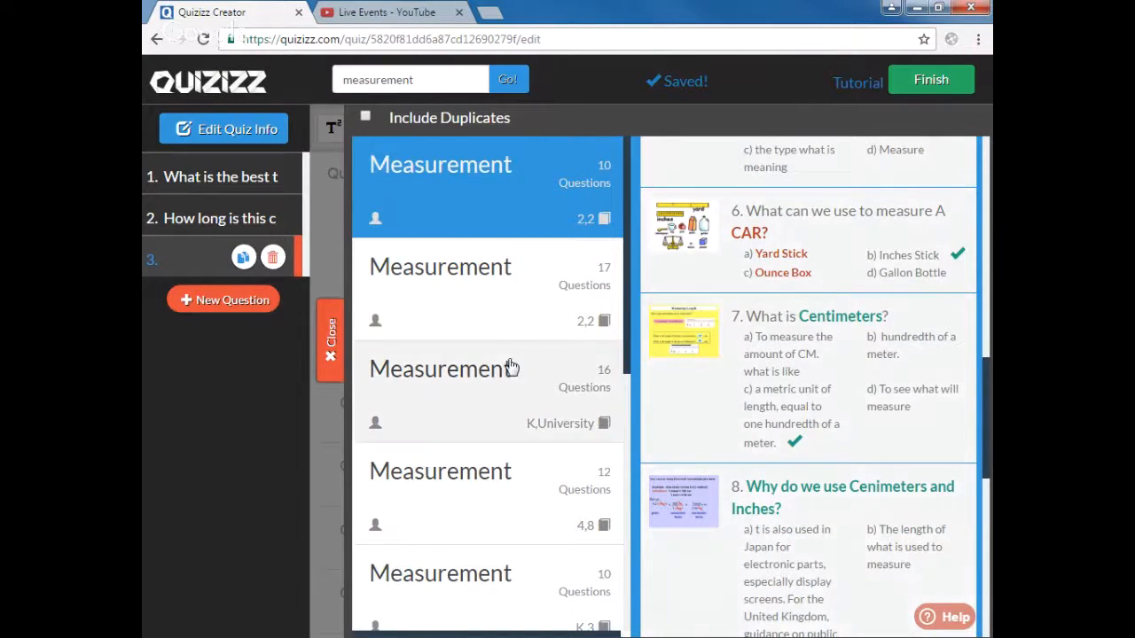
# Add the pencil bag question about inches or centimeters from the 17-question "Measurement" quiz, and close the search.
pyautogui.click(494, 289)
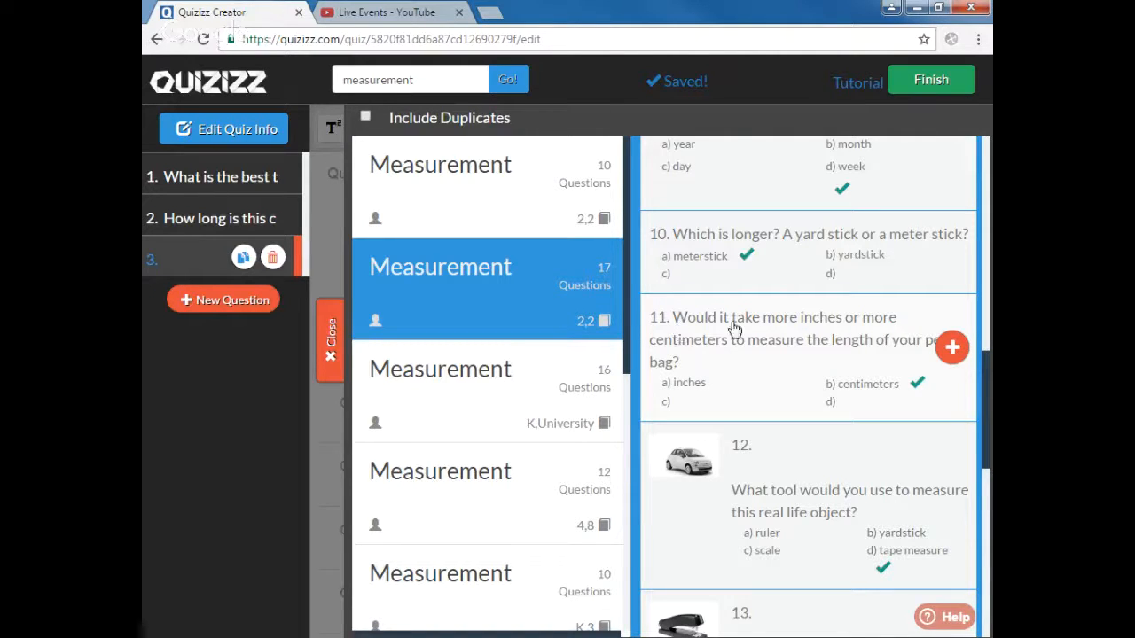
pyautogui.click(958, 347)
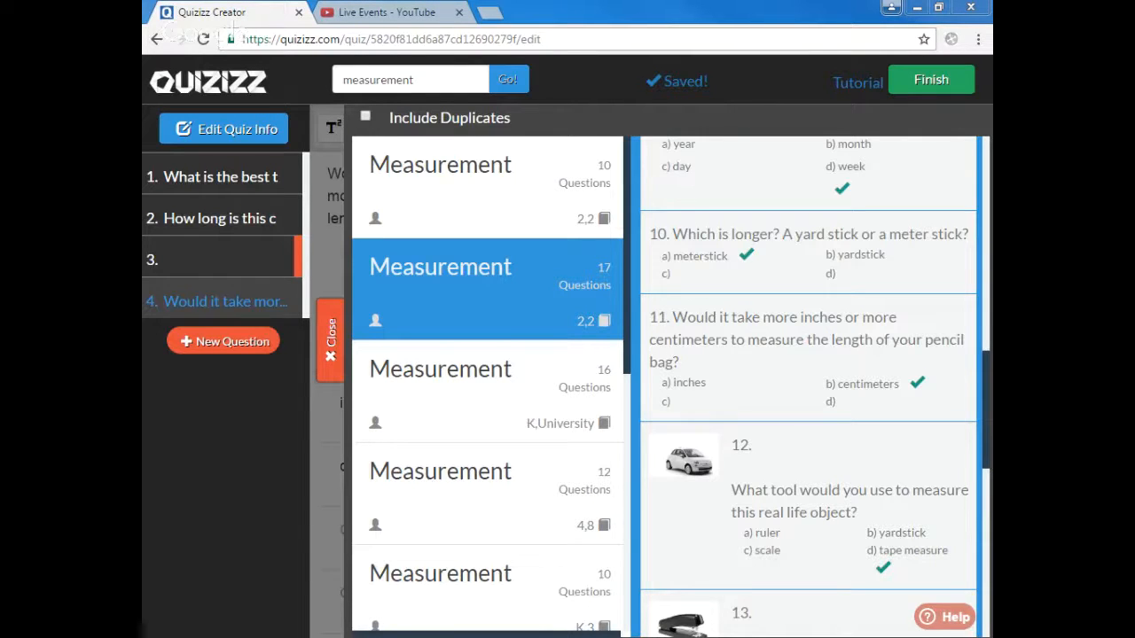
pyautogui.click(330, 341)
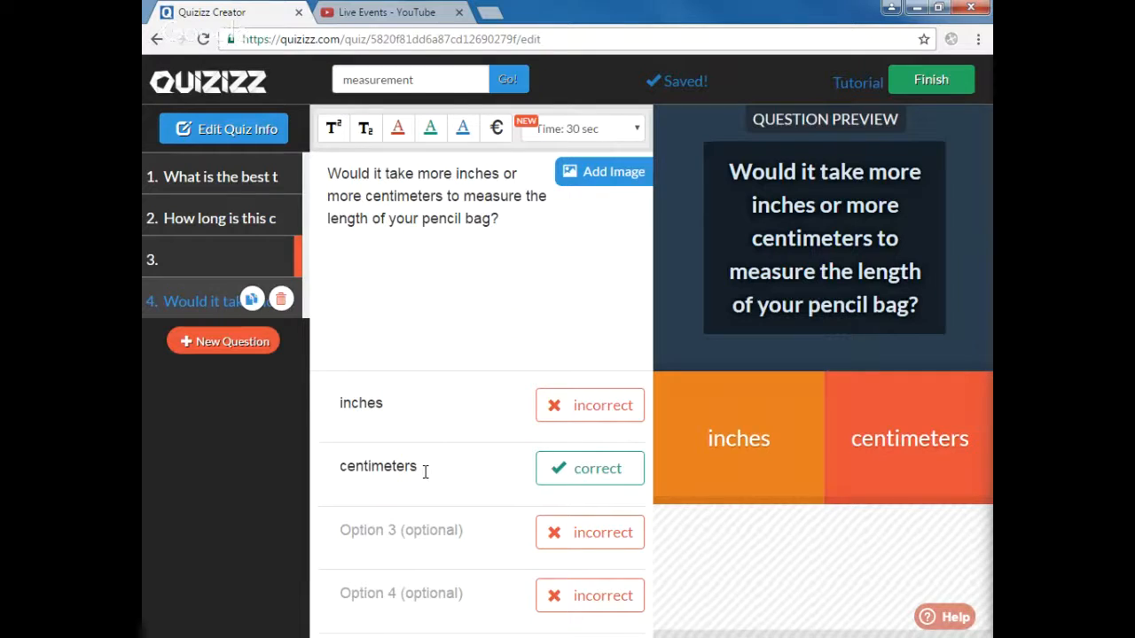
# Shorten the pencil bag question's second option to "cm".
pyautogui.click(435, 535)
pyautogui.moveTo(418, 467); pyautogui.dragTo(361, 477)
pyautogui.press('BackSpace')
pyautogui.press('BackSpace')
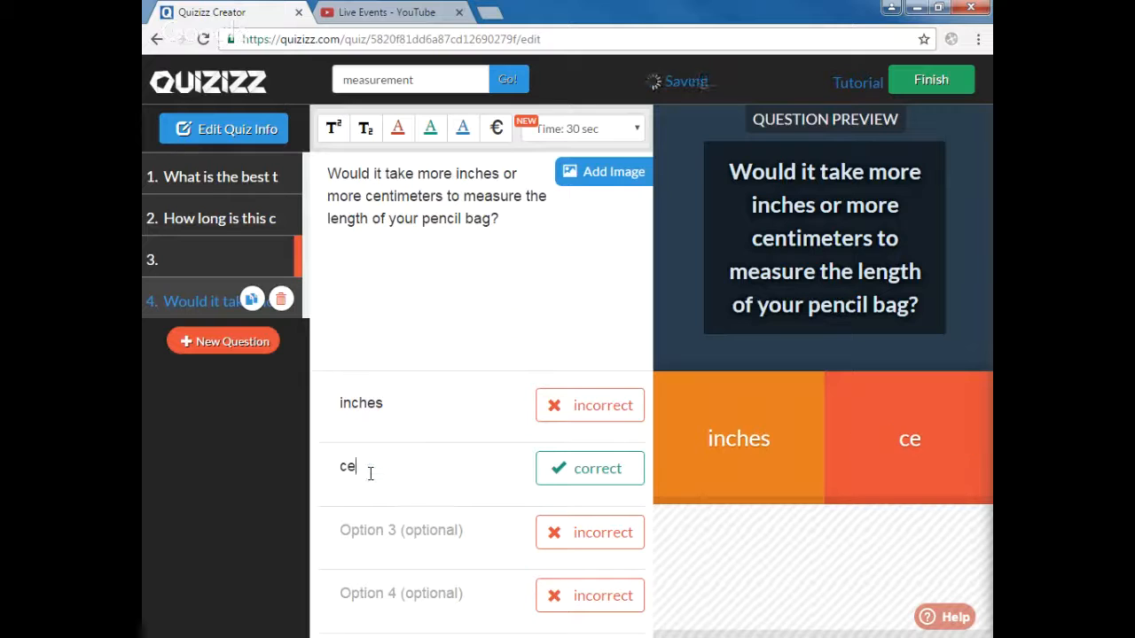
pyautogui.write('m')
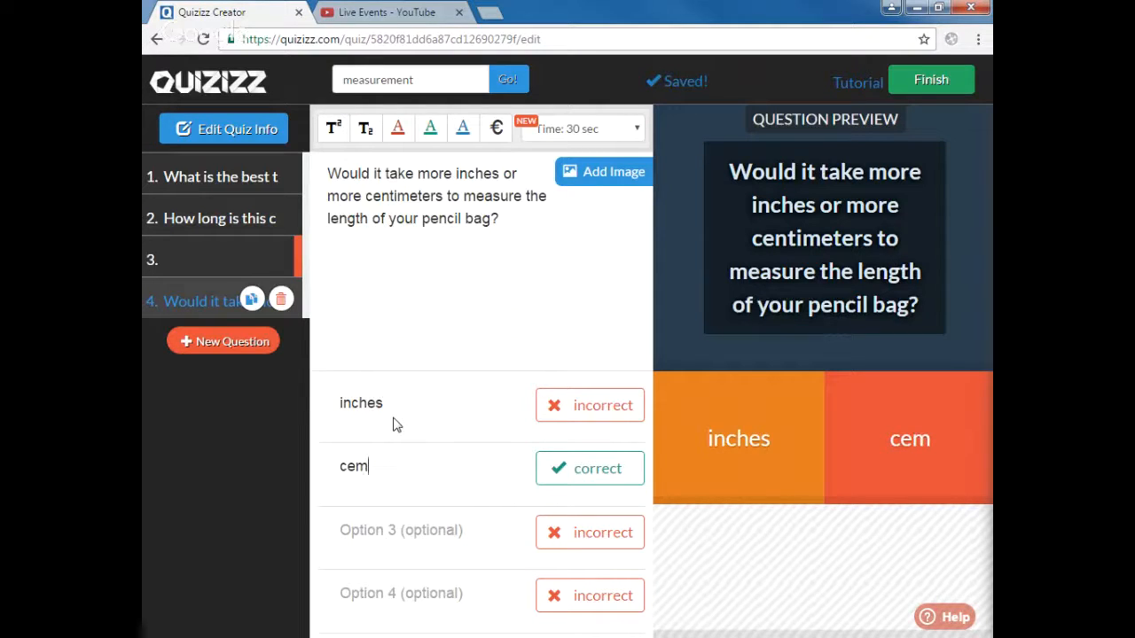
pyautogui.press('BackSpace')
pyautogui.press('BackSpace')
pyautogui.write('m')
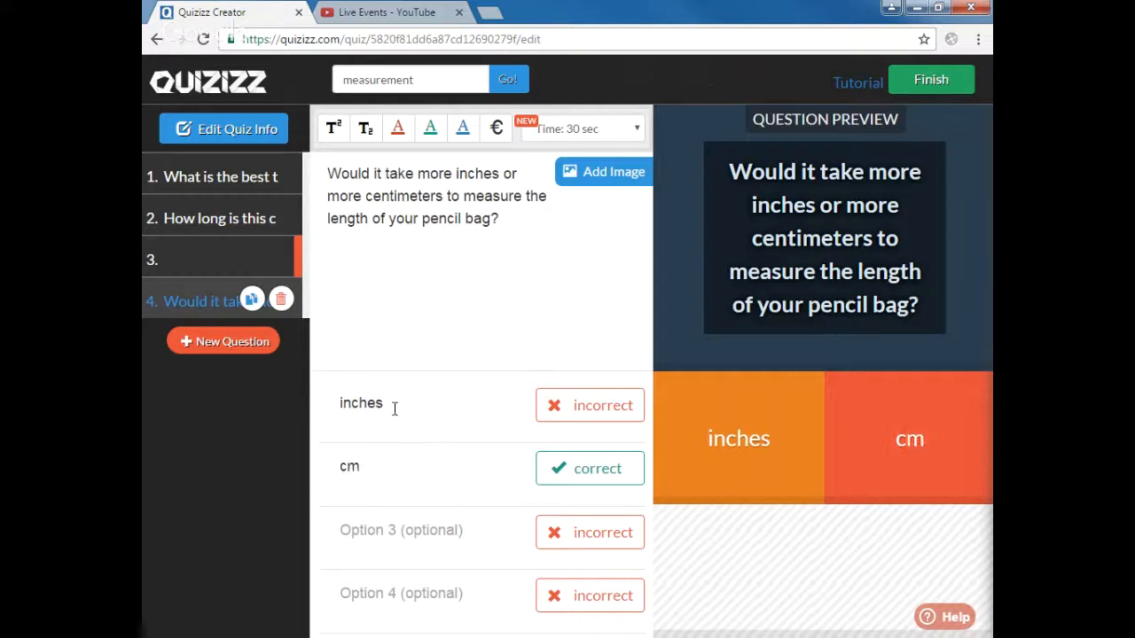
# Shorten the pencil bag question's first option to "in".
pyautogui.click(390, 404)
pyautogui.press('BackSpace')
pyautogui.press('BackSpace')
pyautogui.press('BackSpace')
pyautogui.press('BackSpace')
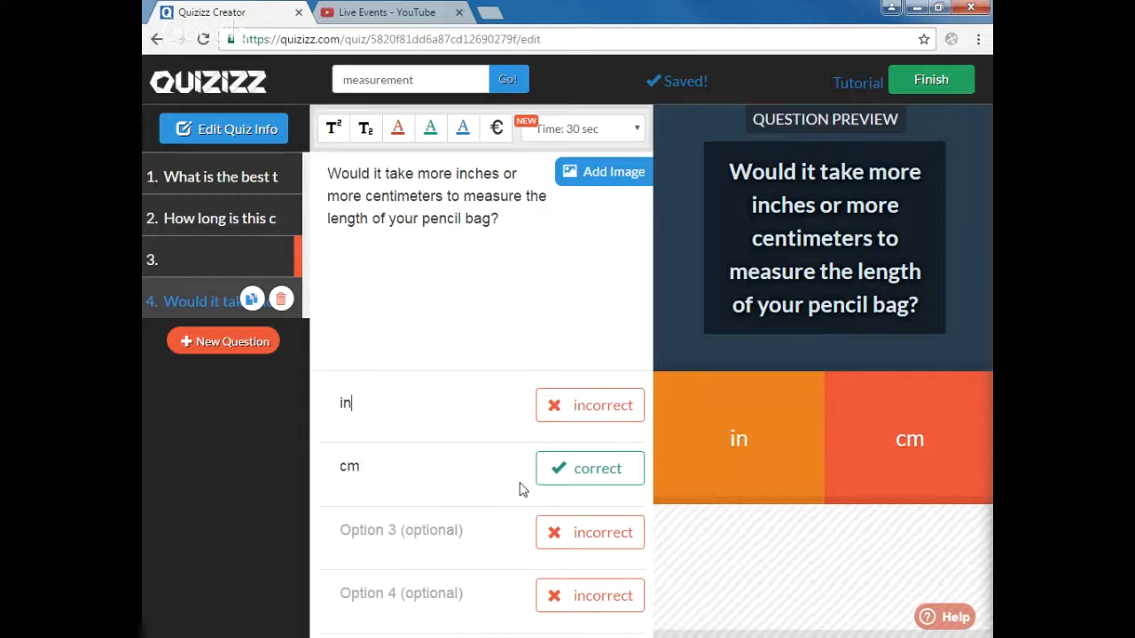
pyautogui.click(502, 219)
# Delete the empty third question from the quiz.
pyautogui.moveTo(218, 265)
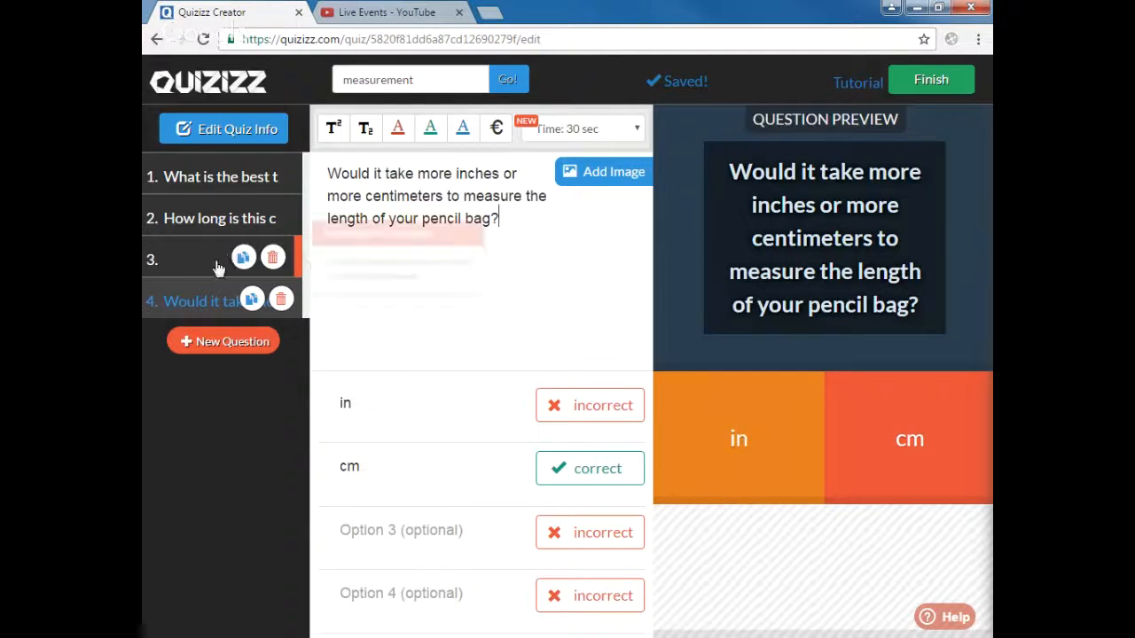
pyautogui.click(274, 257)
pyautogui.click(747, 201)
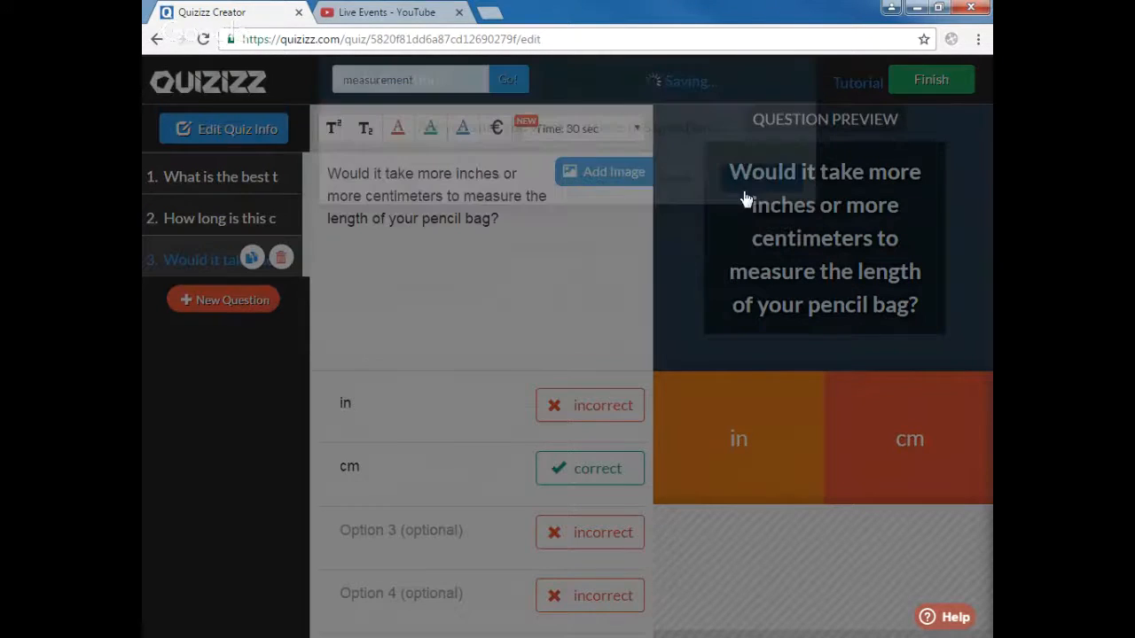
# Add a new blank question and search existing quizzes for "teacher".
pyautogui.click(190, 301)
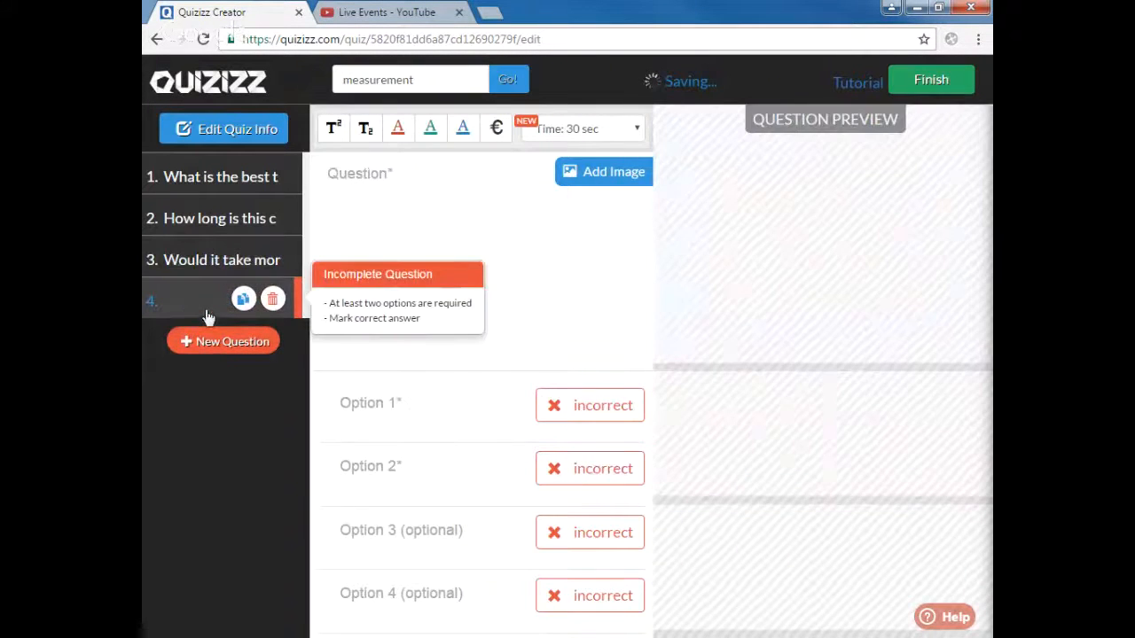
pyautogui.click(416, 78)
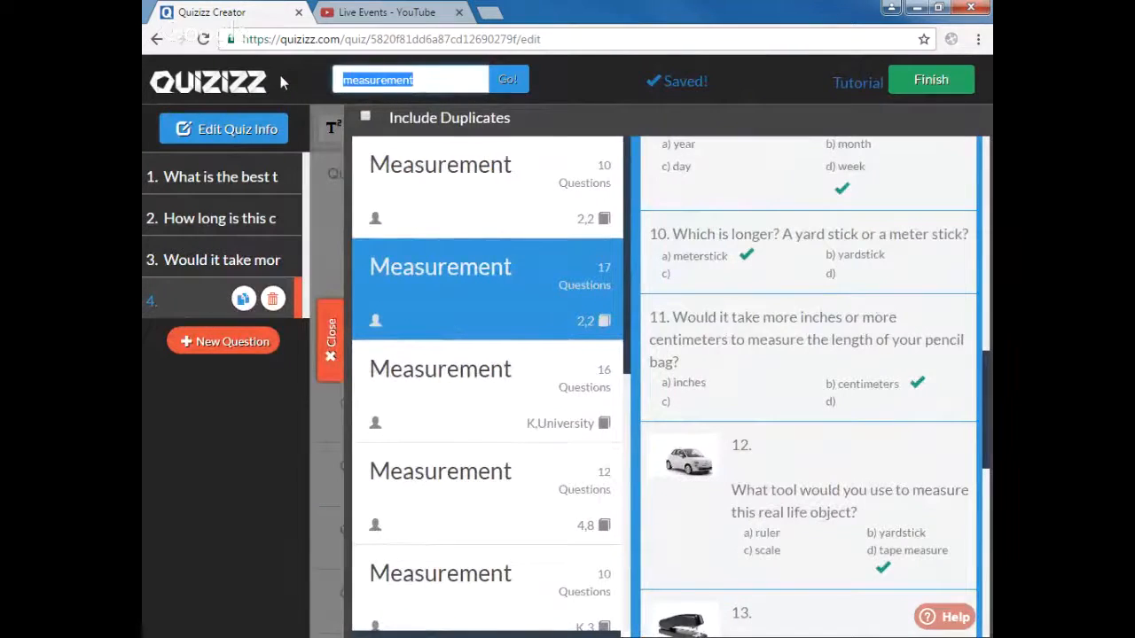
pyautogui.press('BackSpace')
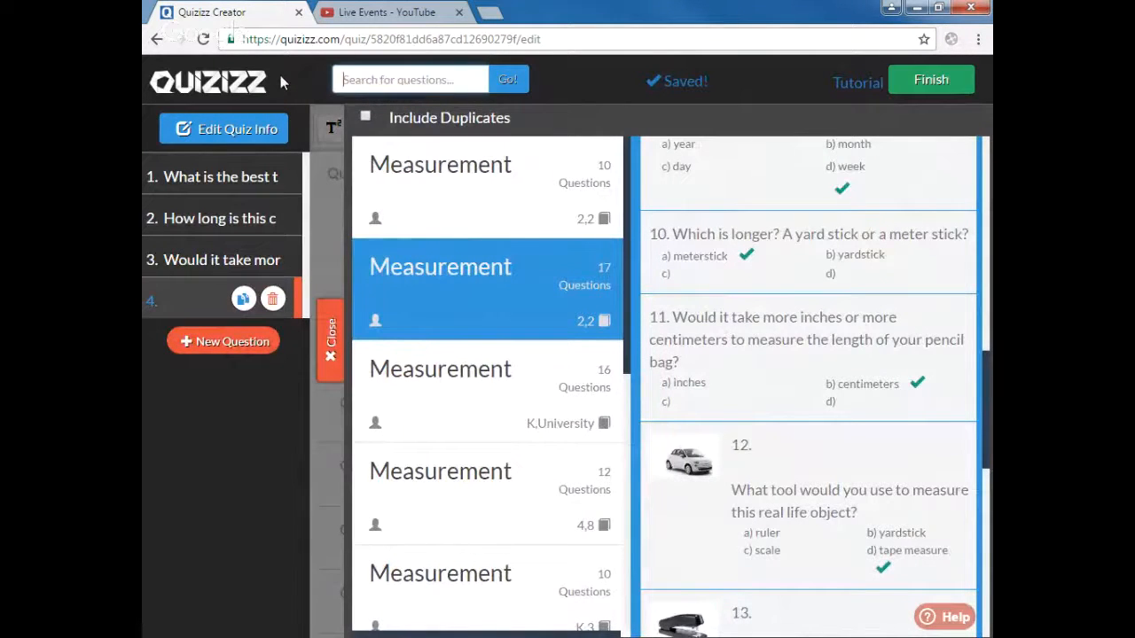
pyautogui.write('teacher')
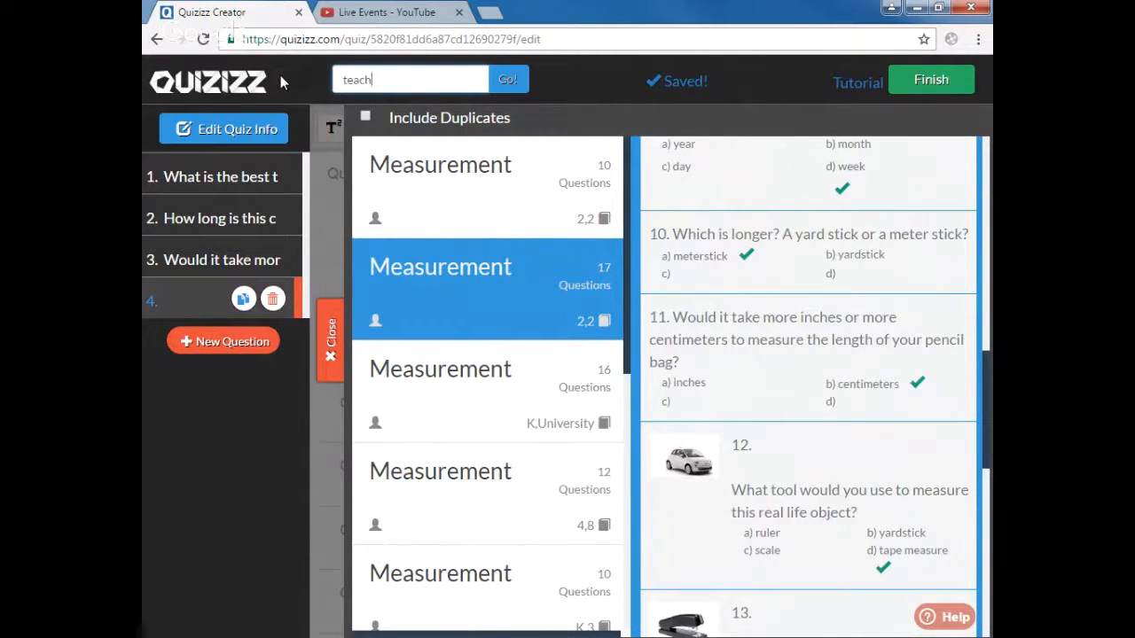
pyautogui.press('Return')
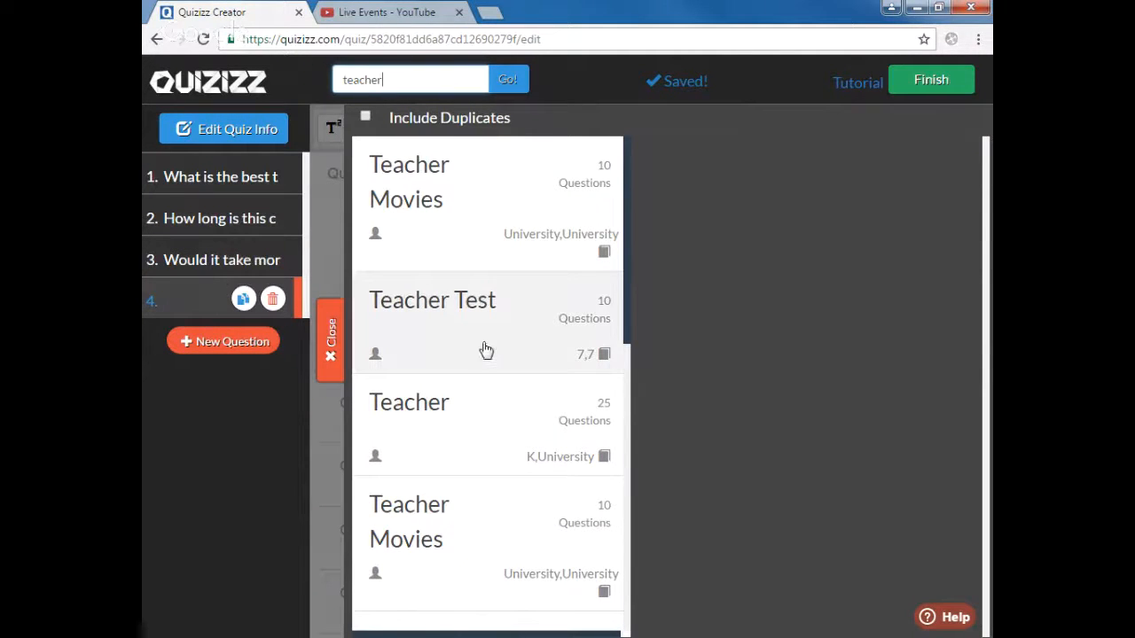
# Import the Georgia teacher payscale T4 question from the 25-question "Teacher" quiz.
pyautogui.click(491, 429)
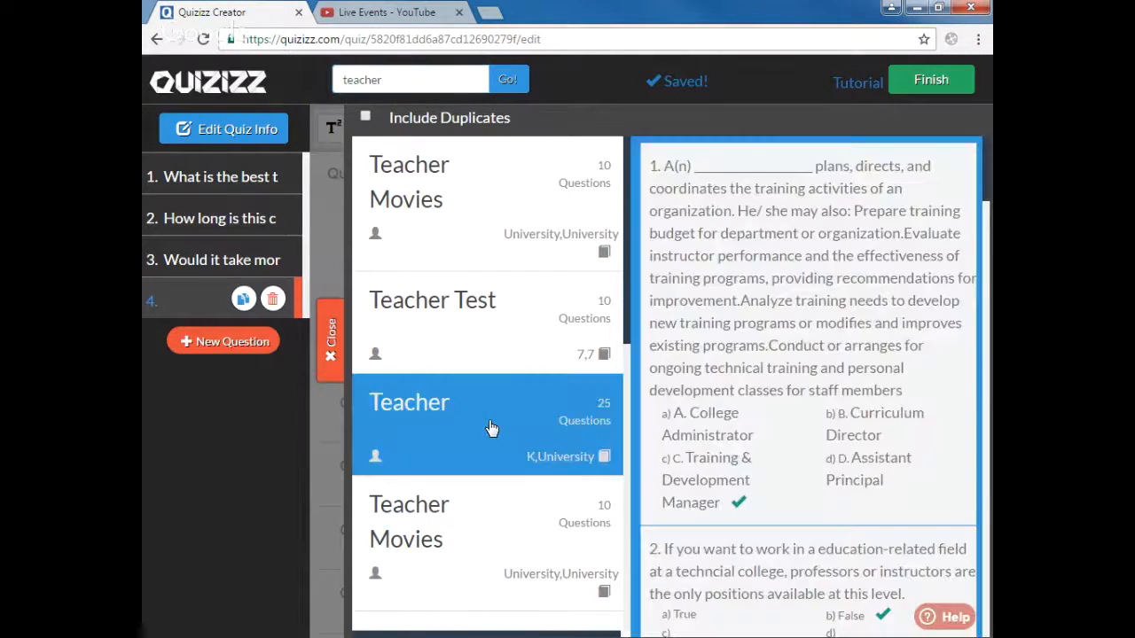
pyautogui.scroll(-3, 706, 403)
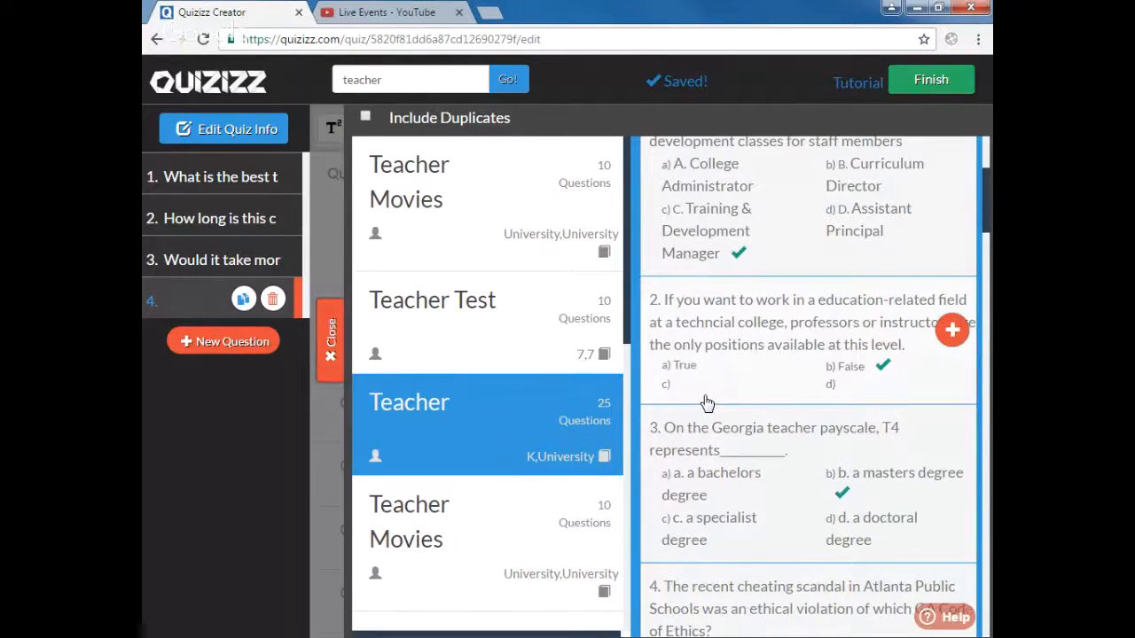
pyautogui.scroll(-1, 706, 404)
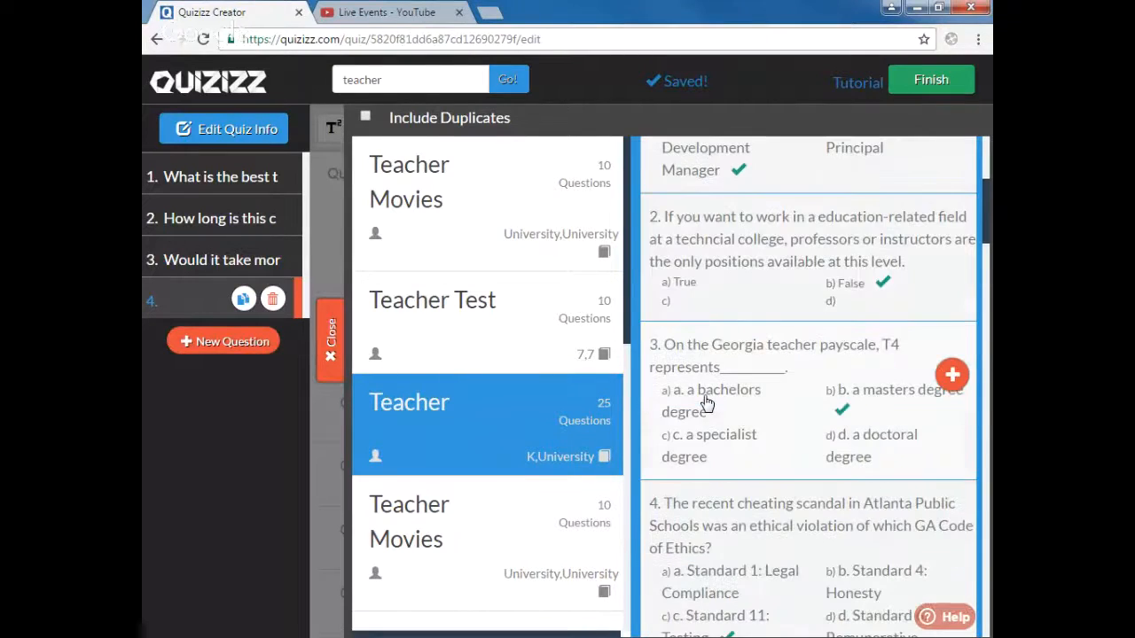
pyautogui.click(952, 377)
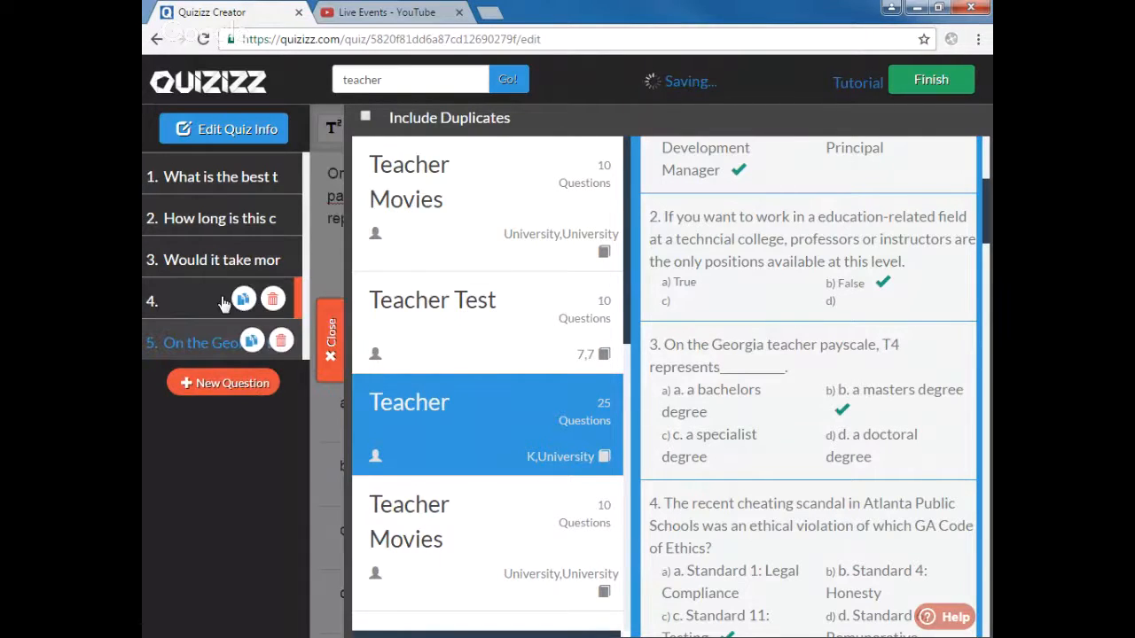
# Delete the empty fourth question and close the quiz search results.
pyautogui.click(272, 299)
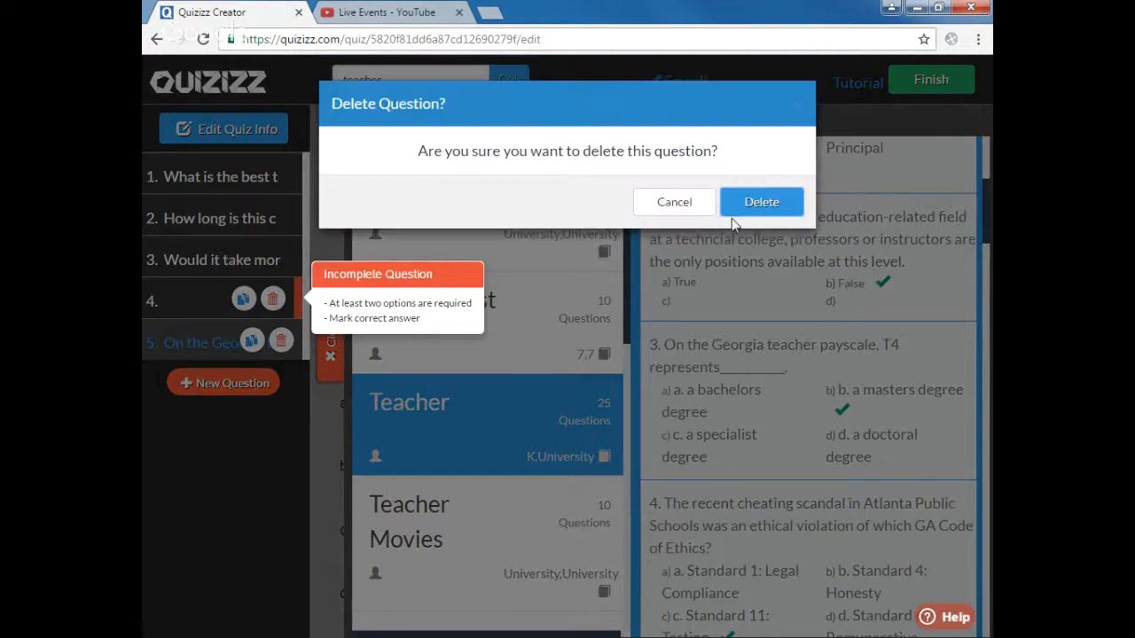
pyautogui.click(756, 207)
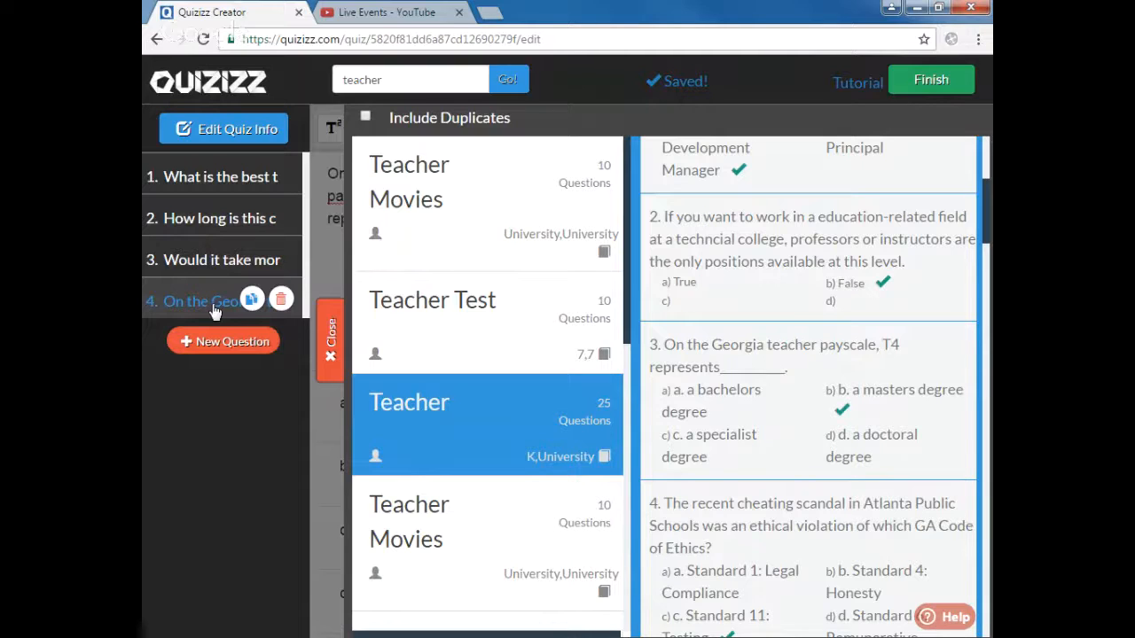
pyautogui.click(340, 348)
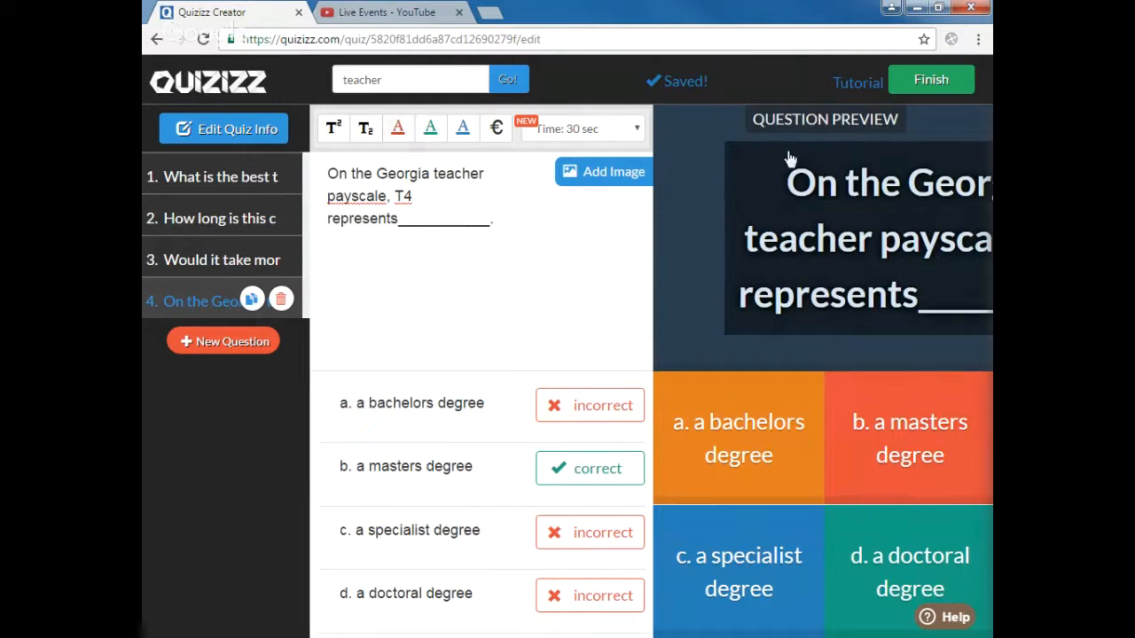
# Finish editing the quiz and set its grade range to 2 to 2.
pyautogui.click(919, 79)
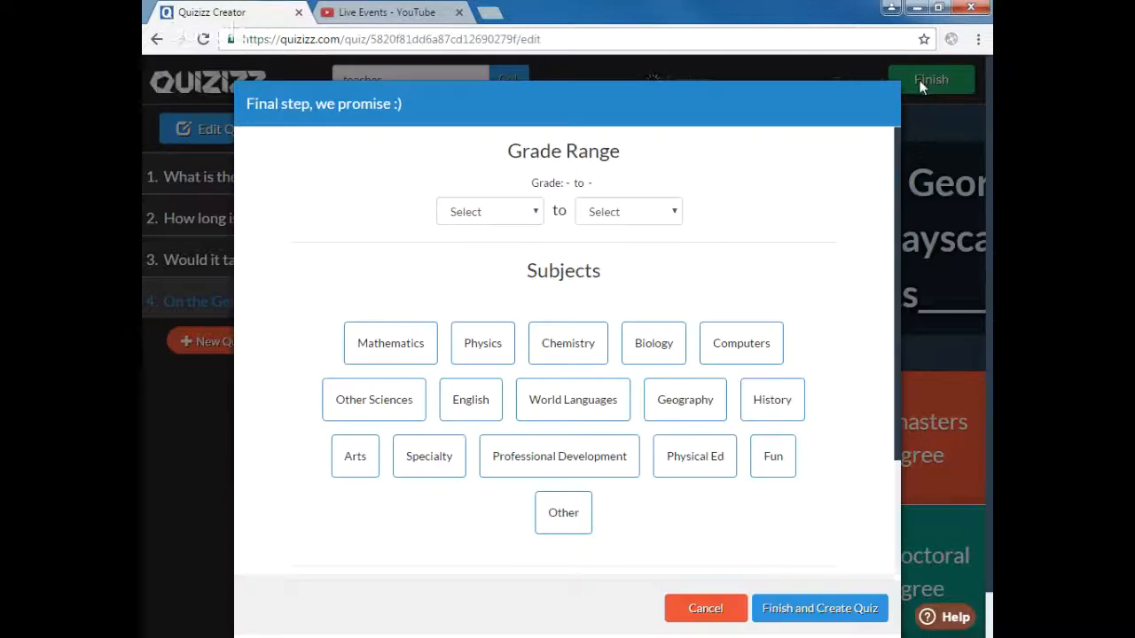
pyautogui.click(526, 216)
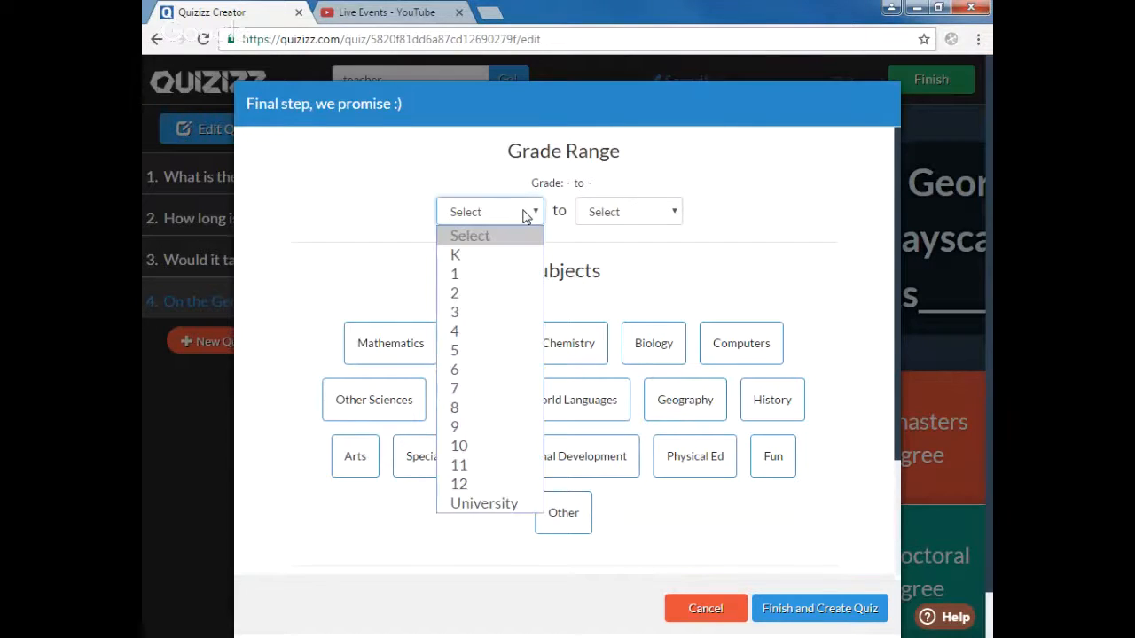
pyautogui.click(481, 312)
pyautogui.click(649, 217)
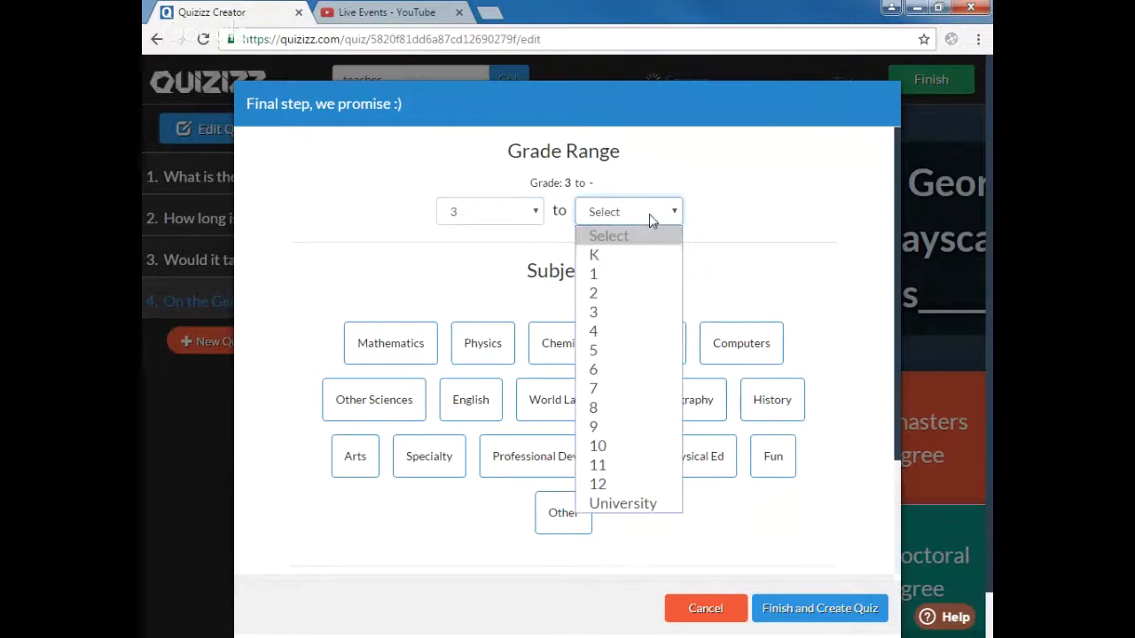
pyautogui.click(628, 292)
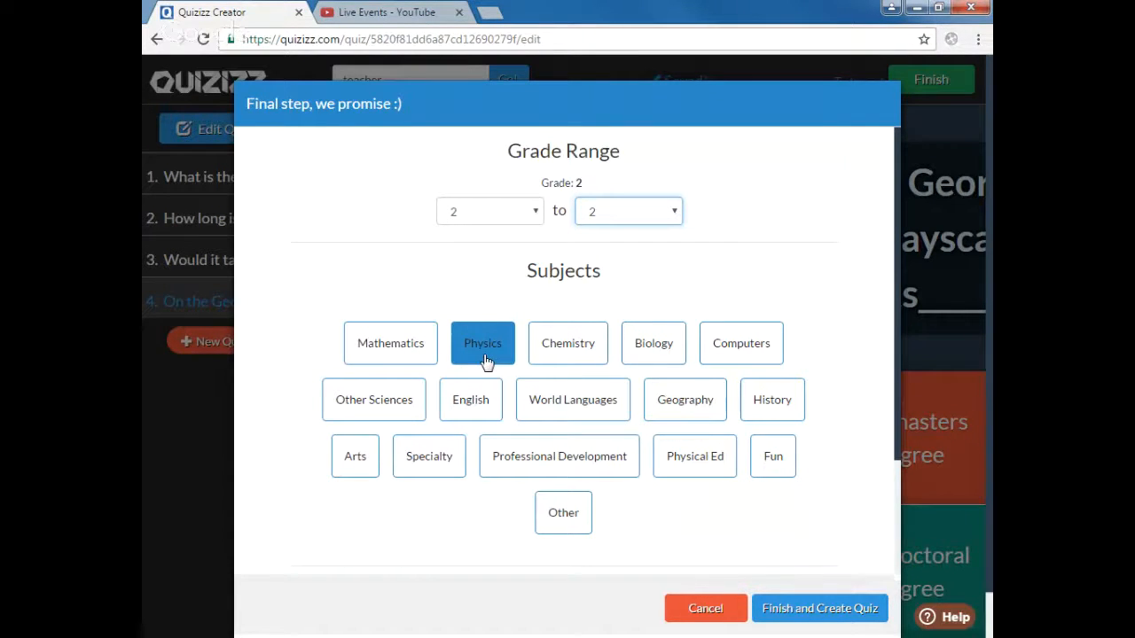
# Assign the subject Other Sciences and the topic General Science, and create the quiz without tags.
pyautogui.click(403, 404)
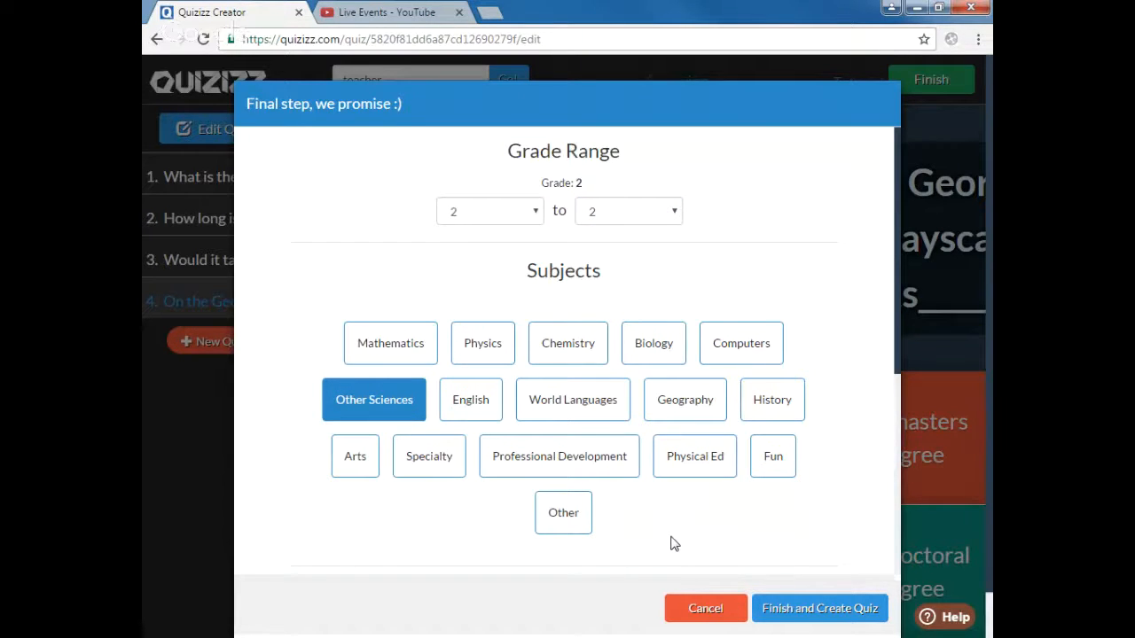
pyautogui.scroll(-4, 671, 541)
pyautogui.scroll(4, 671, 541)
pyautogui.scroll(-4, 671, 541)
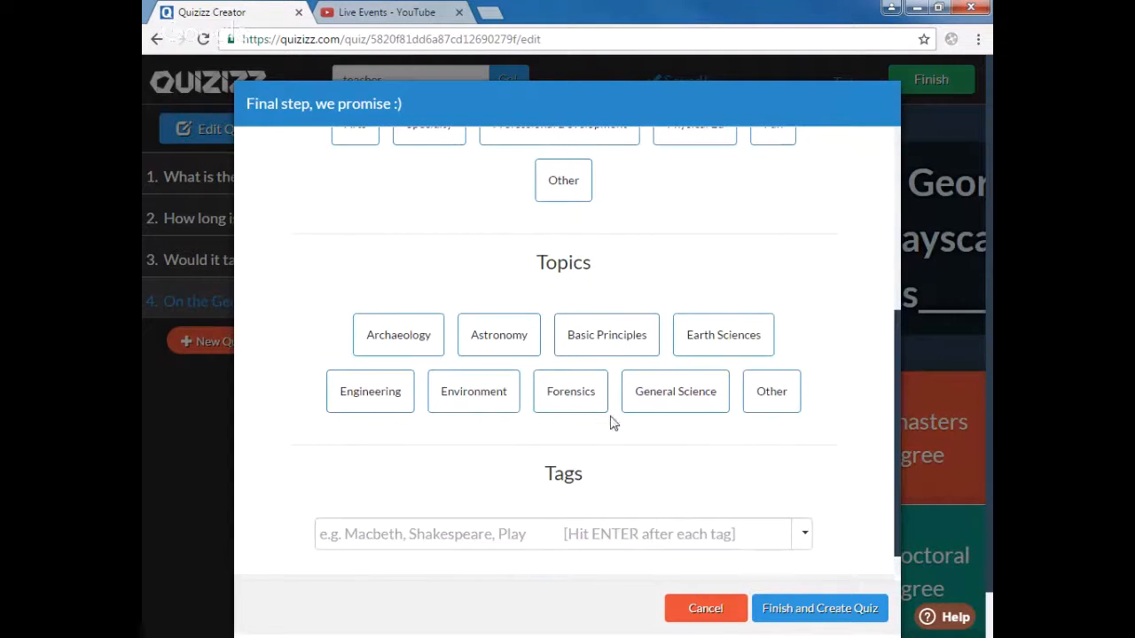
pyautogui.click(700, 401)
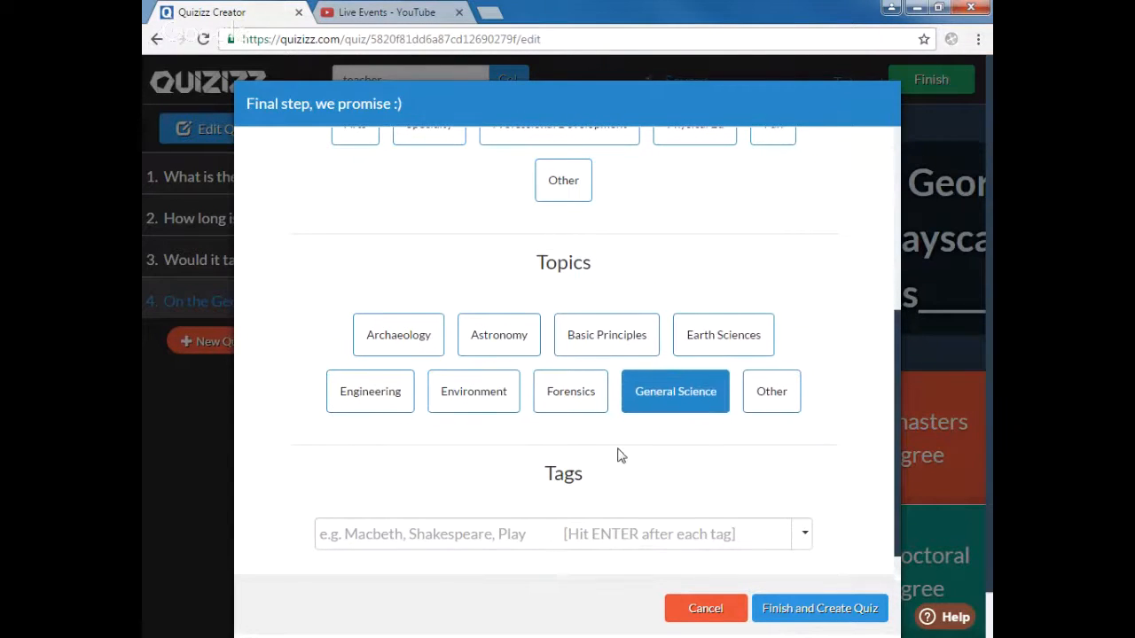
pyautogui.scroll(-1, 615, 456)
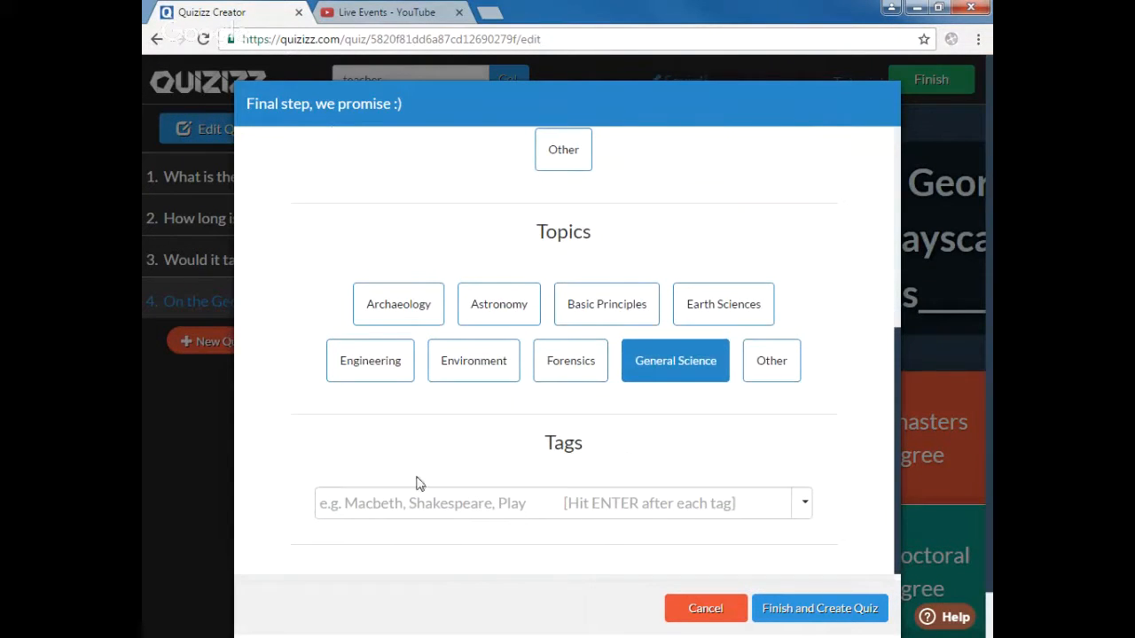
pyautogui.click(782, 611)
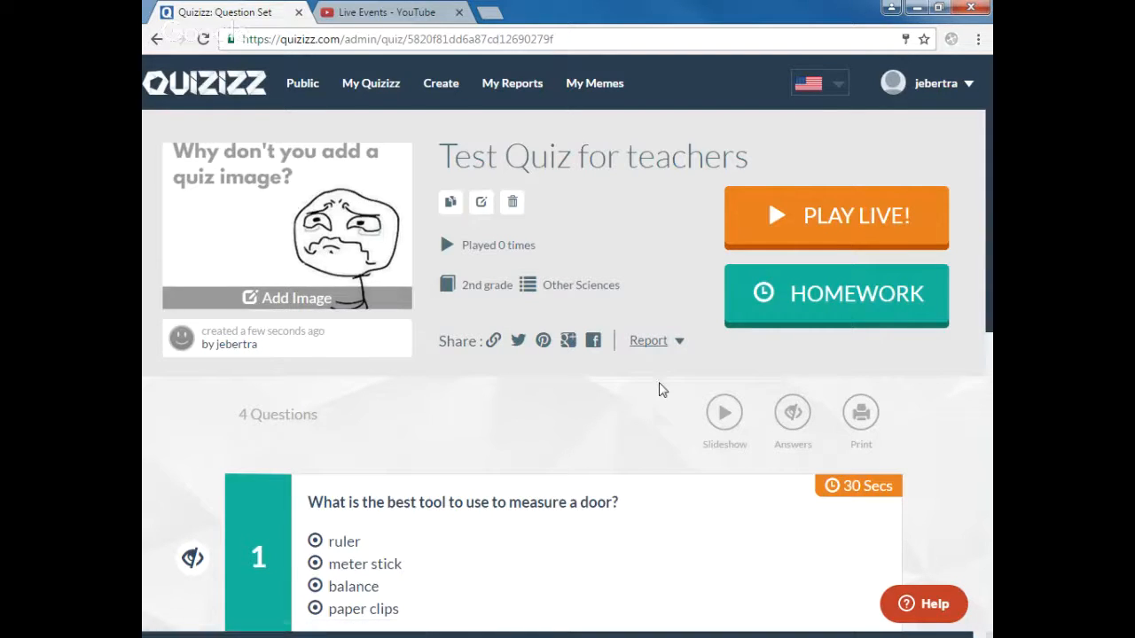
# Set up a live game of the finished quiz with Show Answers turned off.
pyautogui.scroll(-1, 507, 447)
pyautogui.scroll(-6, 507, 452)
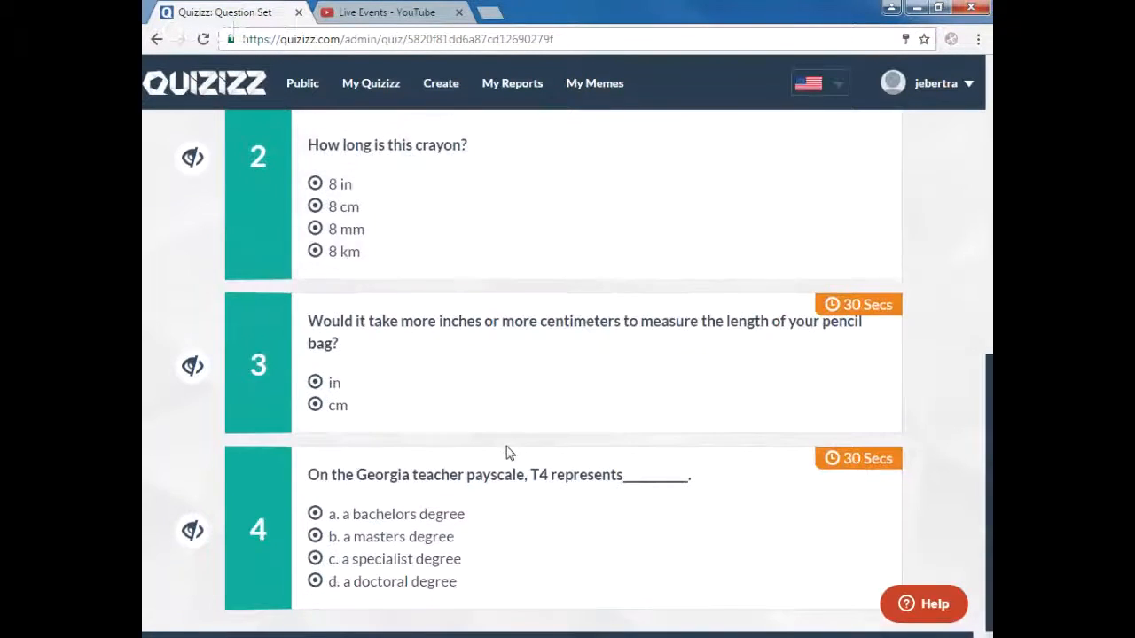
pyautogui.scroll(7, 508, 453)
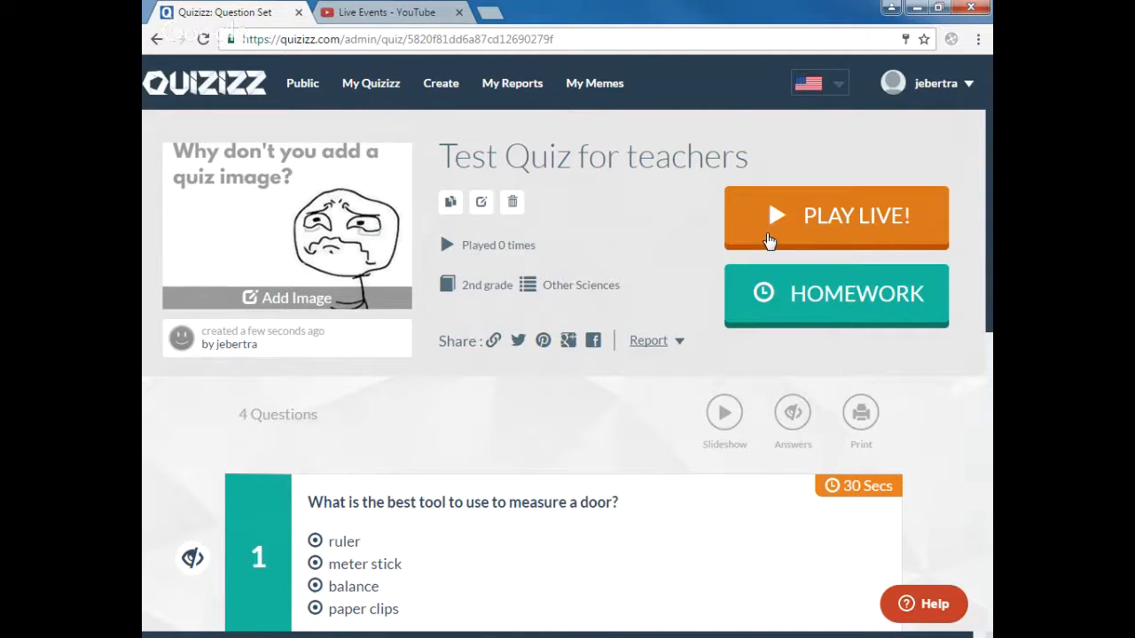
pyautogui.click(767, 240)
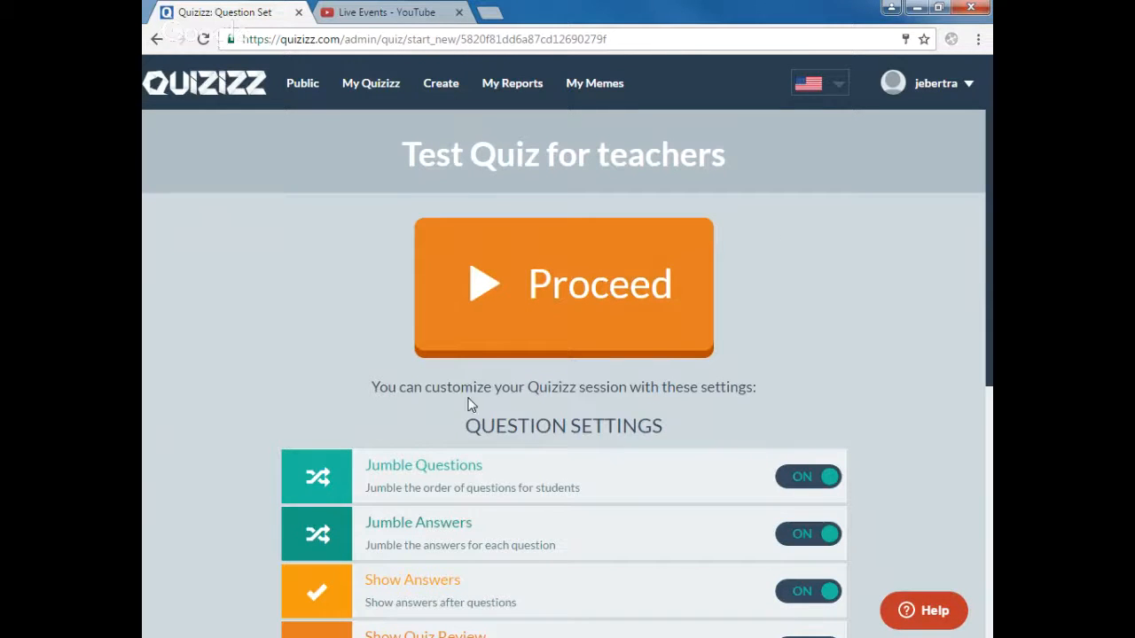
pyautogui.scroll(-1, 253, 480)
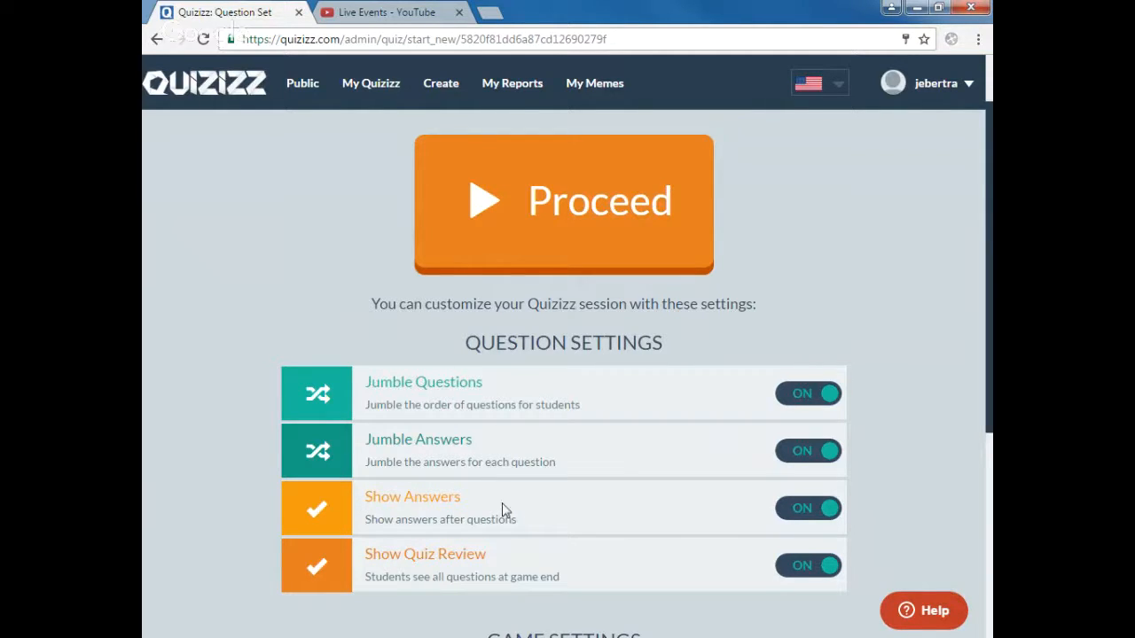
pyautogui.click(819, 513)
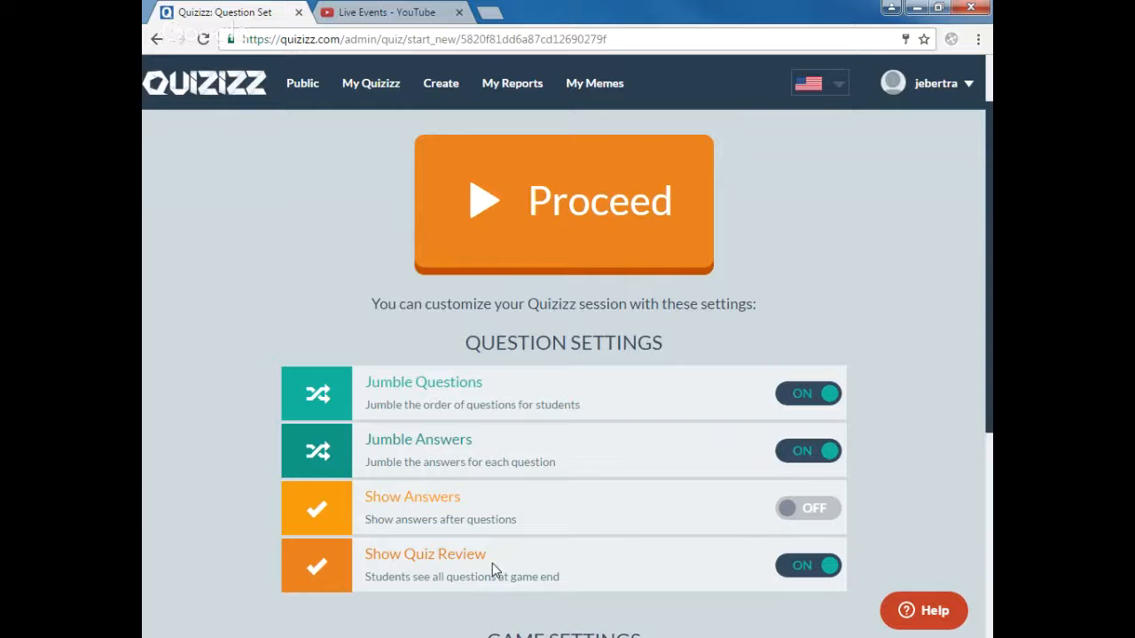
# Turn off Play Music in the live session's game settings.
pyautogui.scroll(-2, 596, 536)
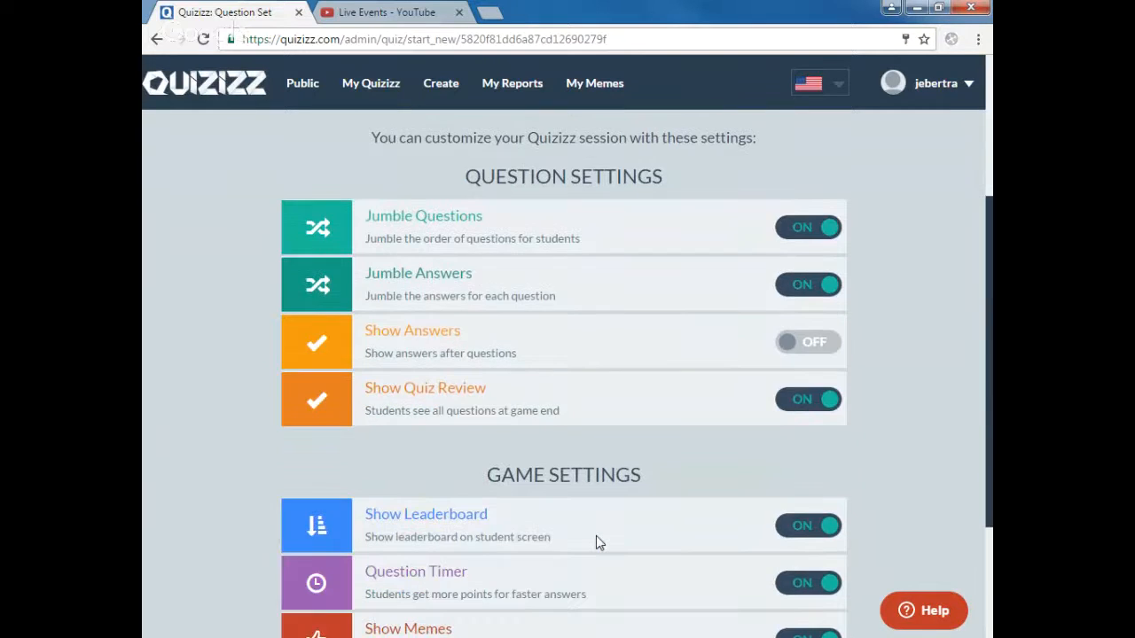
pyautogui.scroll(-1, 595, 543)
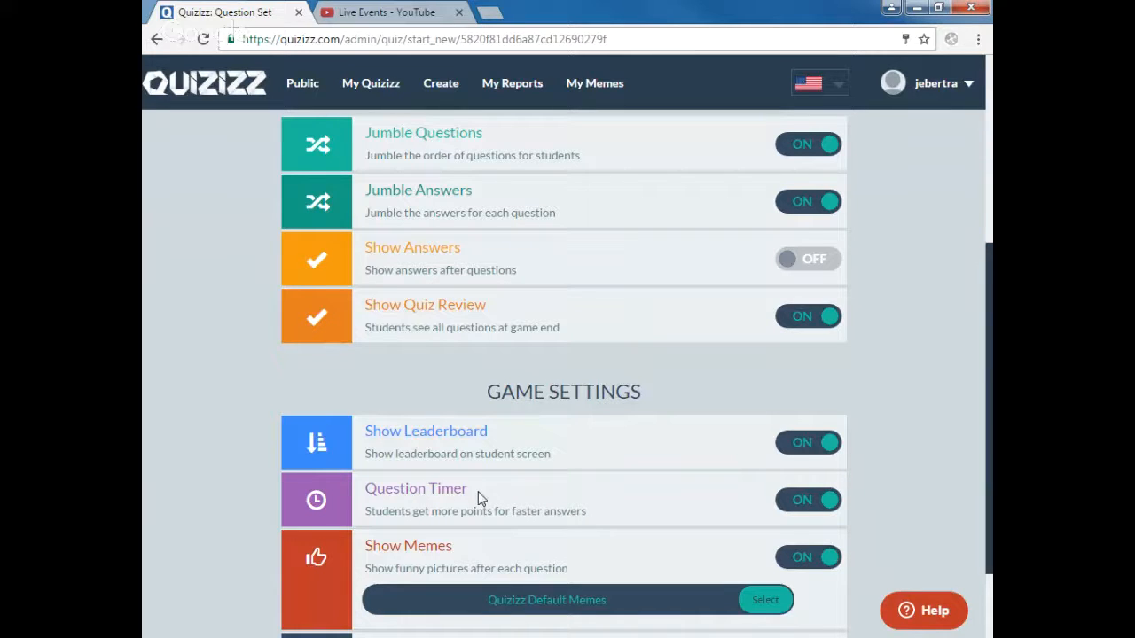
pyautogui.scroll(-2, 257, 538)
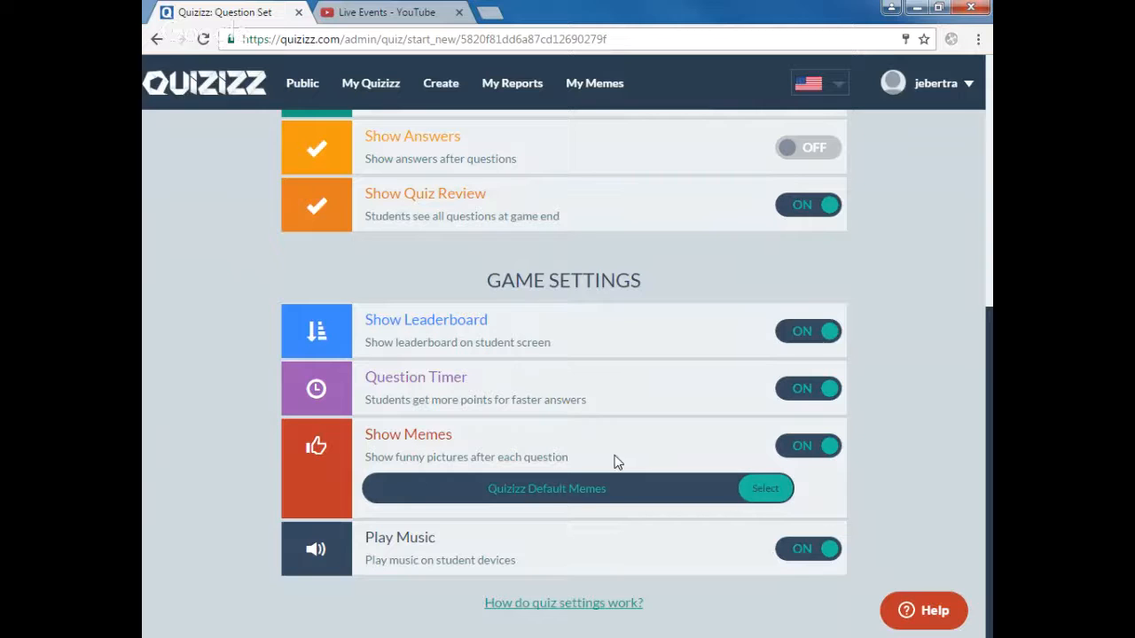
pyautogui.scroll(5, 618, 462)
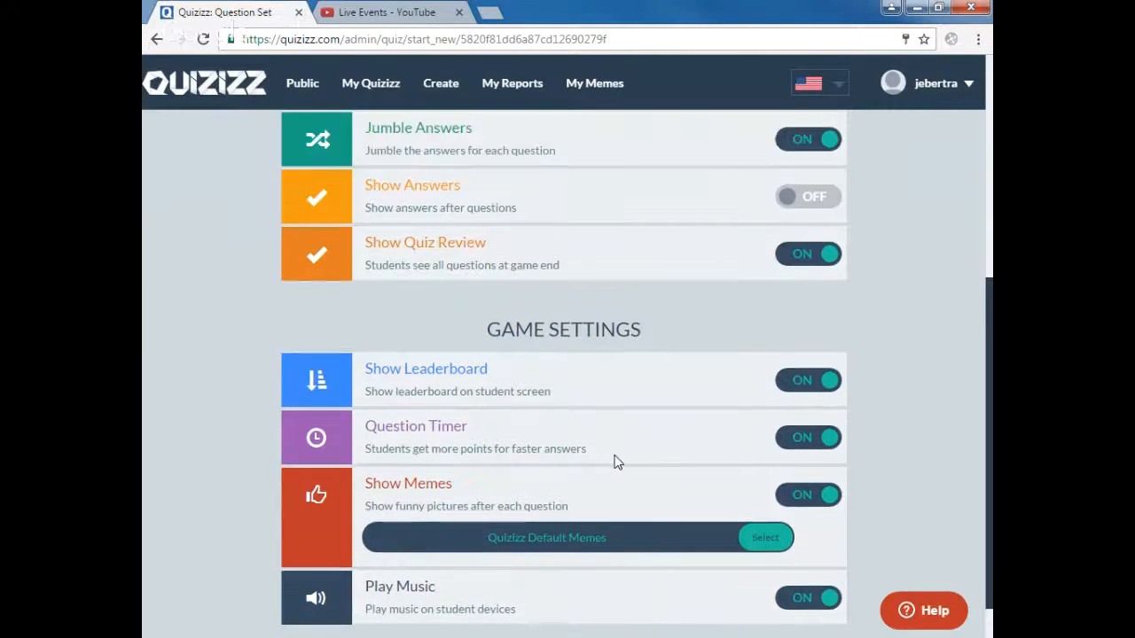
pyautogui.scroll(-5, 261, 388)
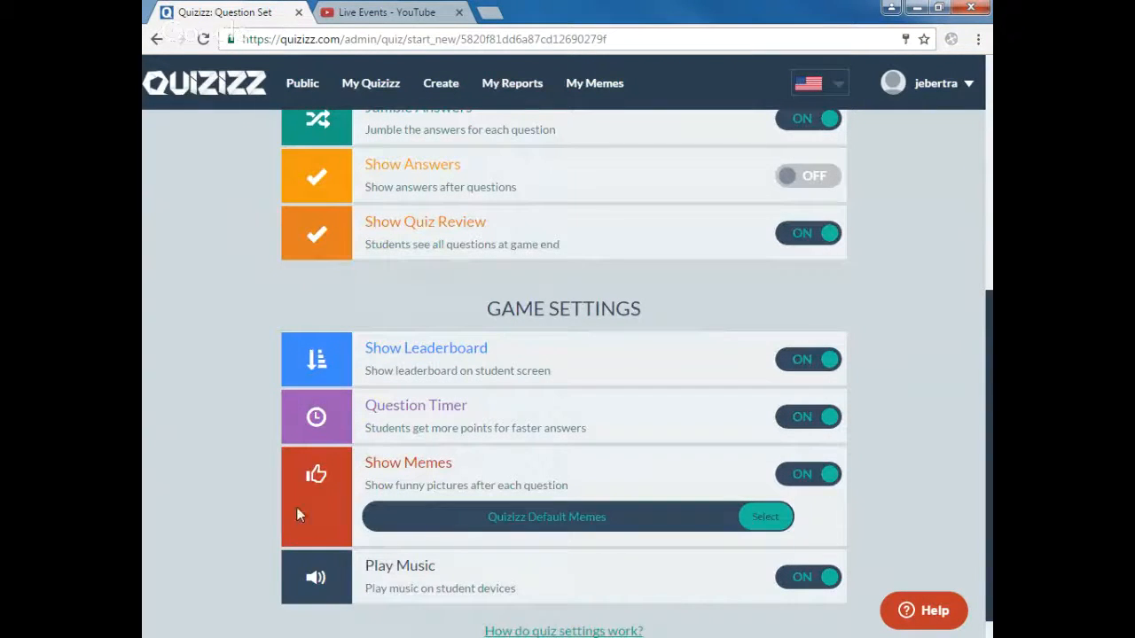
pyautogui.click(817, 578)
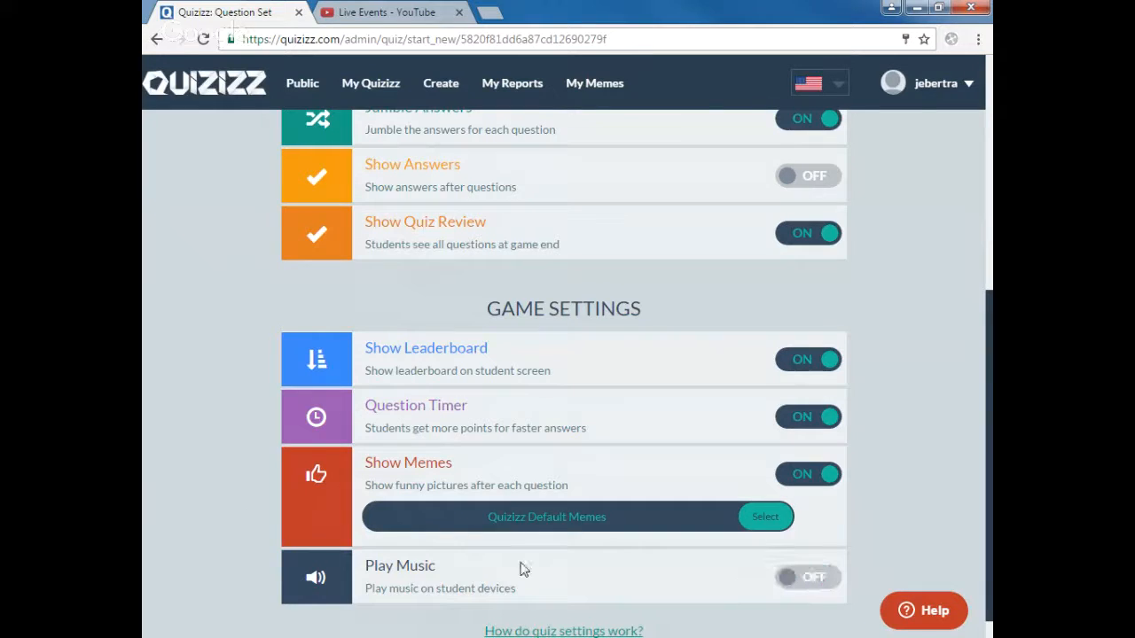
# Proceed to the game lobby and start the live game once the players have joined.
pyautogui.scroll(3, 257, 528)
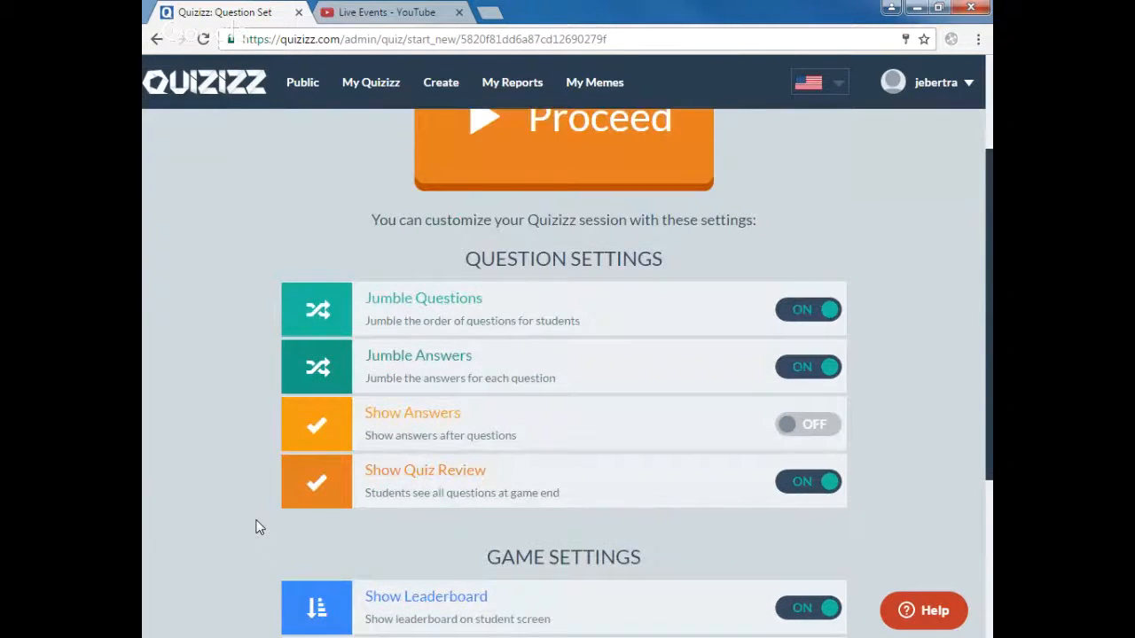
pyautogui.scroll(2, 257, 527)
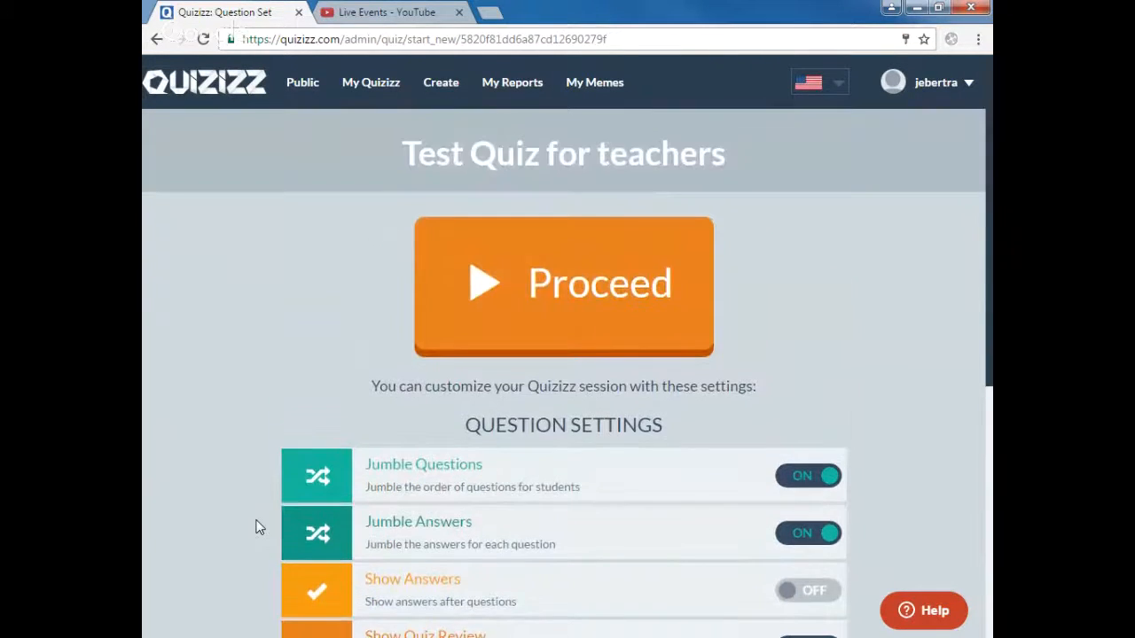
pyautogui.click(571, 296)
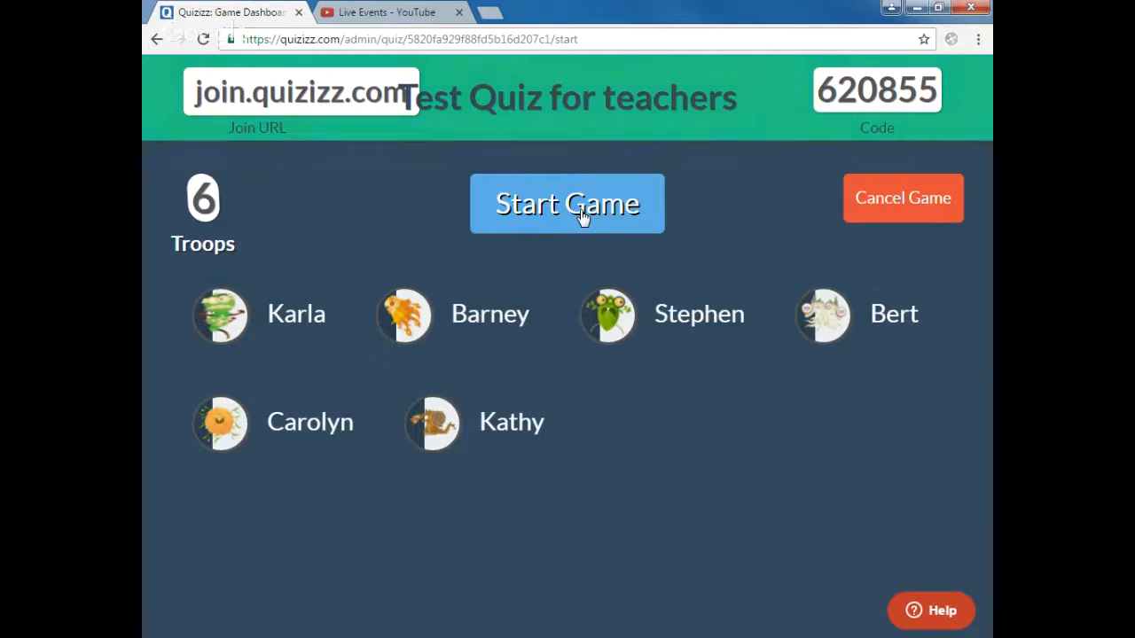
pyautogui.click(582, 217)
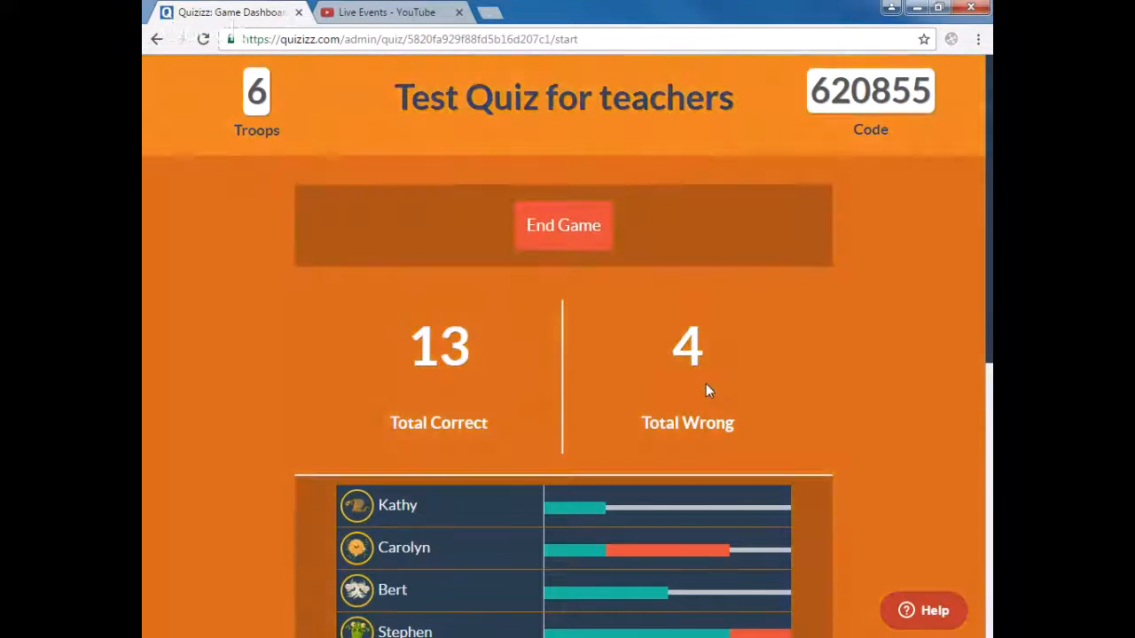
# Examine each player's progress and the correct and wrong answers per question on the game dashboard.
pyautogui.scroll(-3, 549, 387)
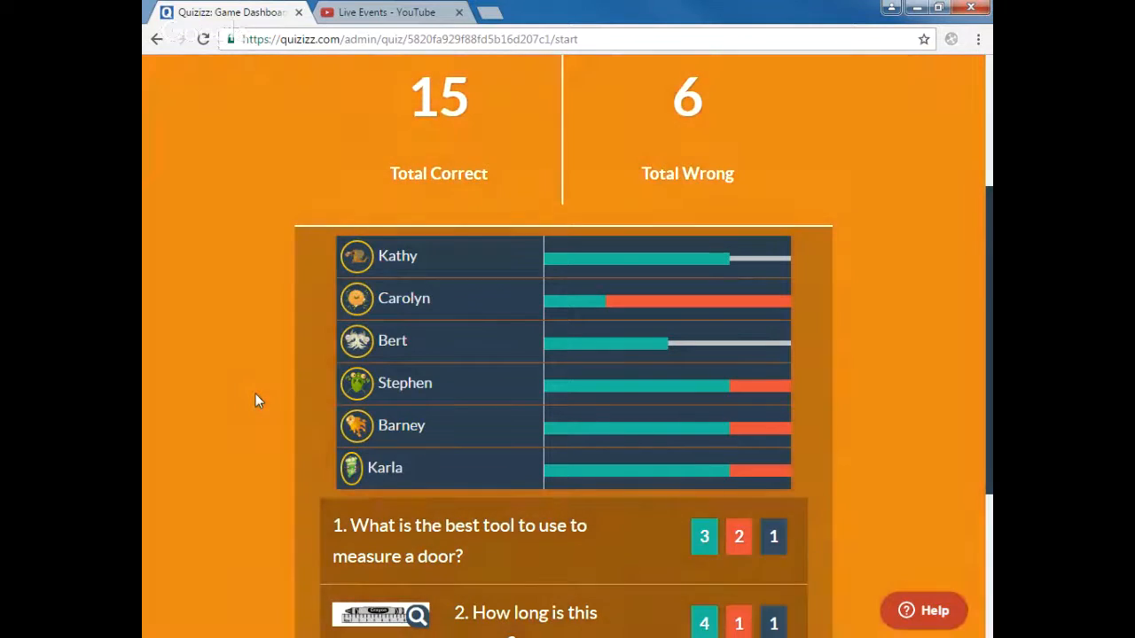
pyautogui.scroll(-2, 255, 395)
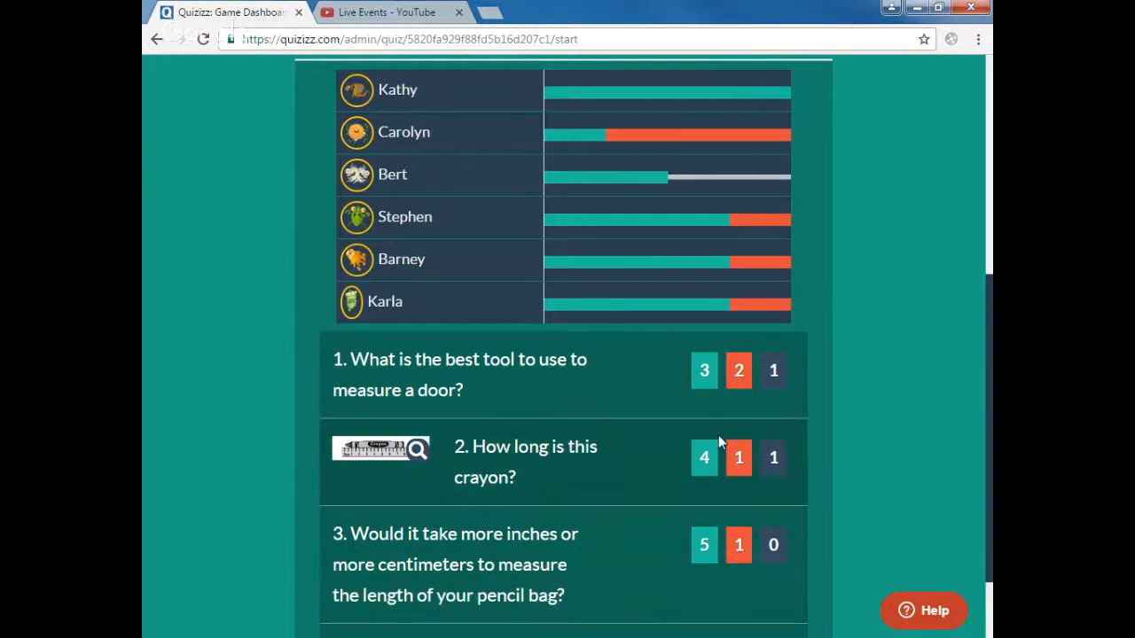
pyautogui.scroll(-1, 259, 447)
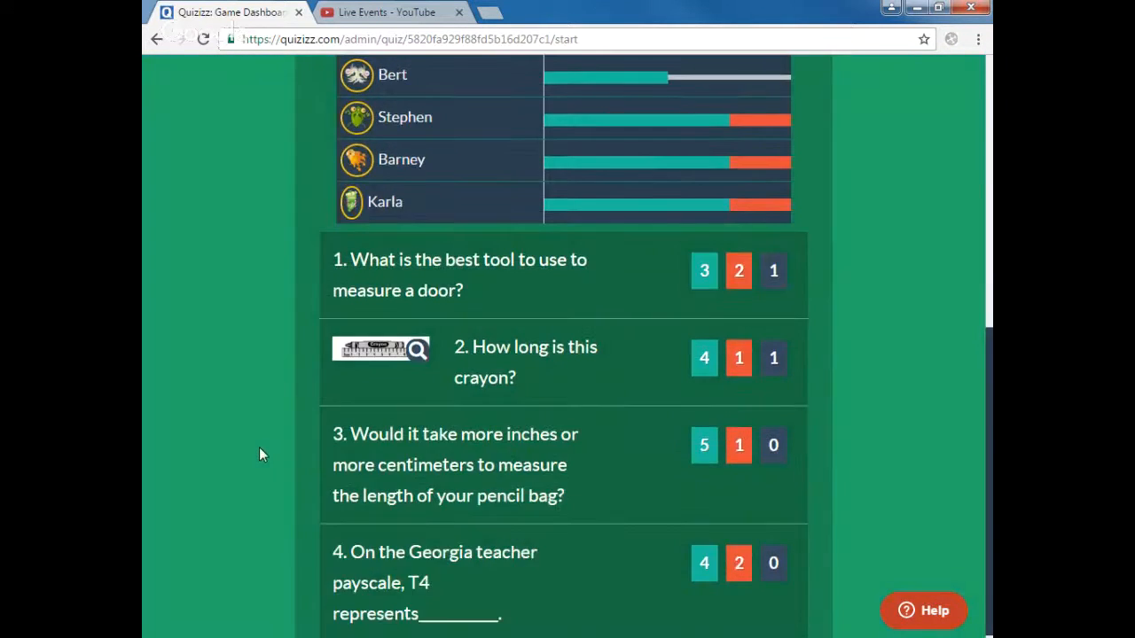
pyautogui.scroll(3, 259, 447)
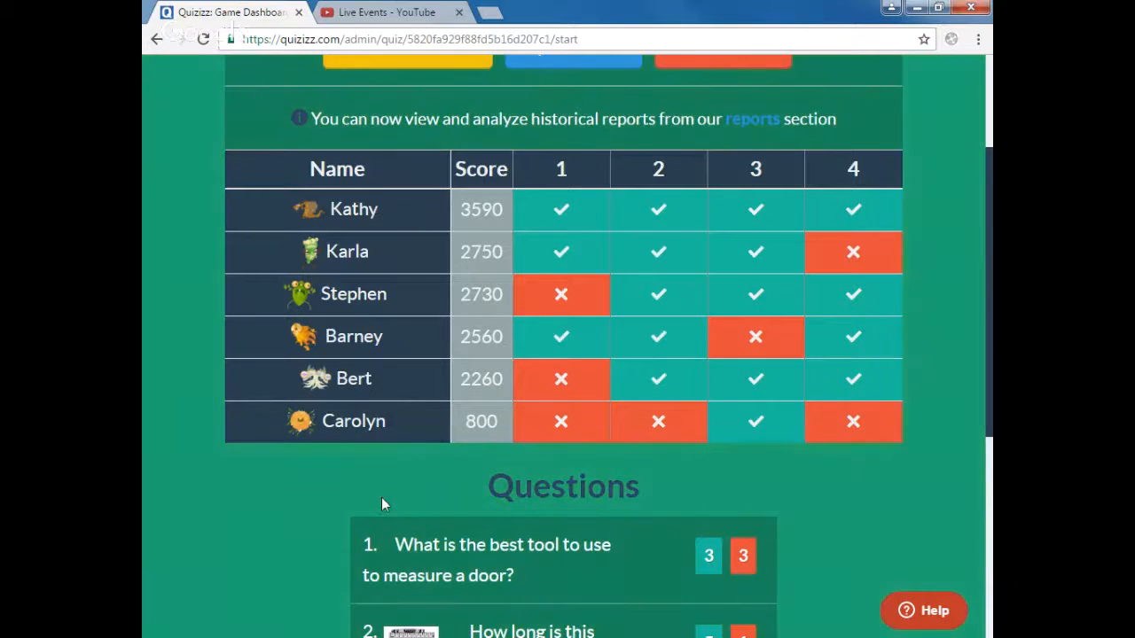
# Review the answer choices for question 1, "What is the best tool to use to measure a door?", and the remaining questions' results.
pyautogui.scroll(-1, 382, 499)
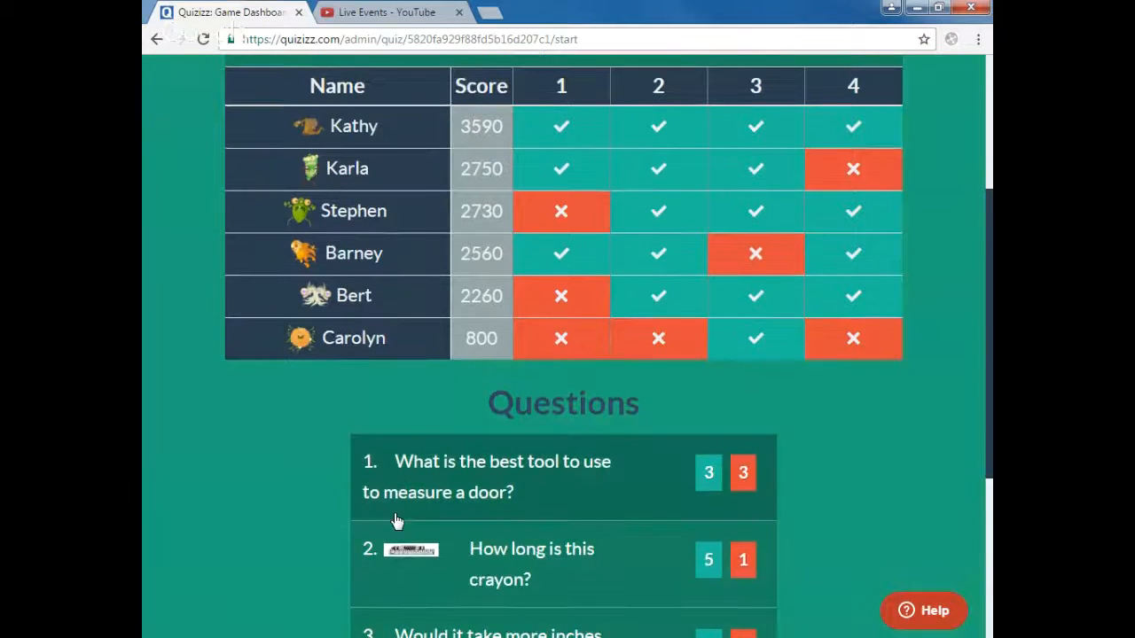
pyautogui.click(441, 471)
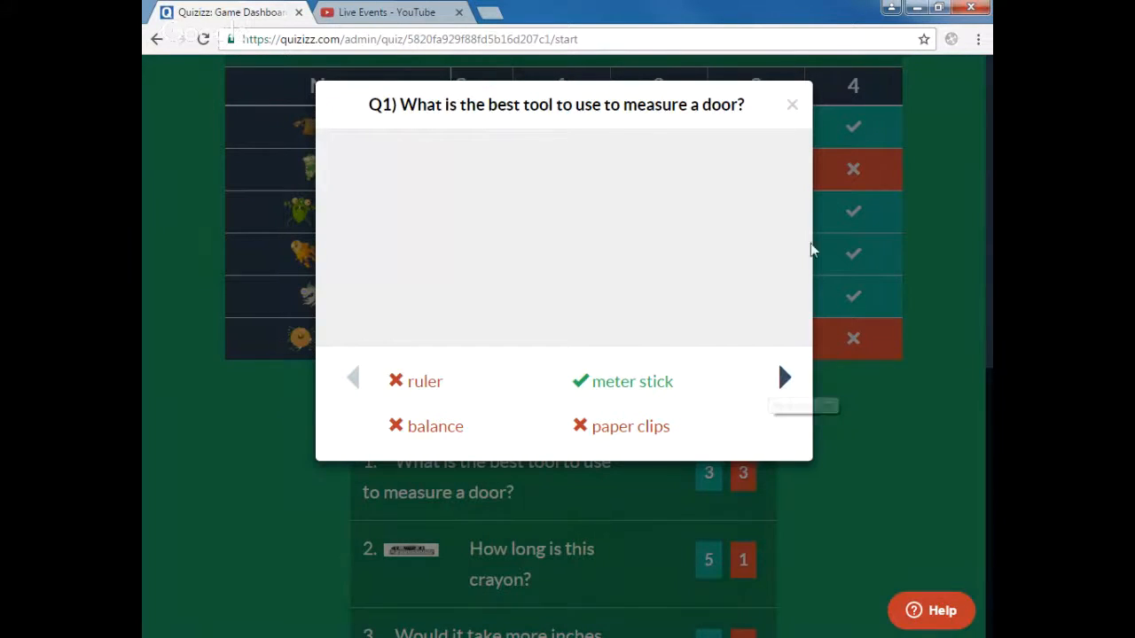
pyautogui.click(792, 109)
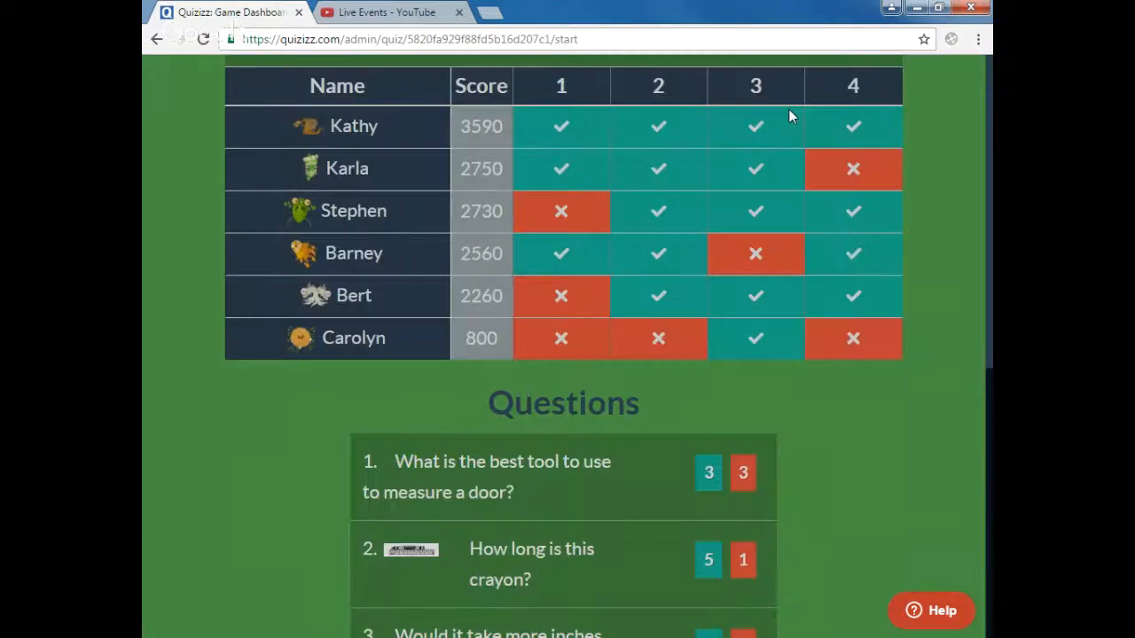
pyautogui.scroll(-1, 336, 476)
pyautogui.scroll(-2, 335, 484)
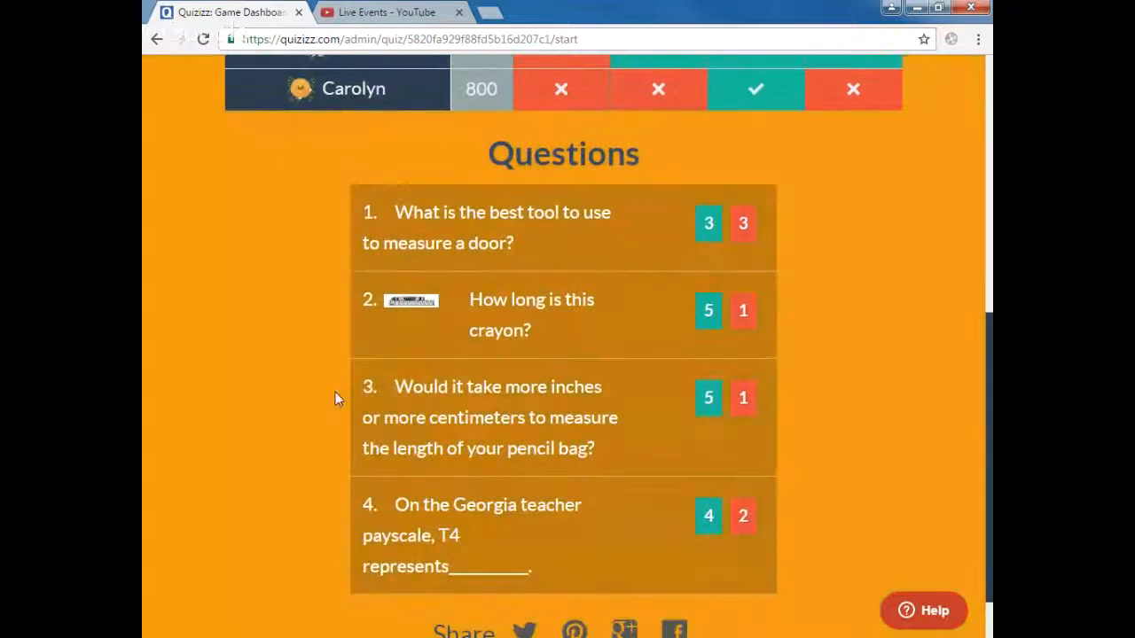
# Export the game results as a spreadsheet and open the downloaded file in a maximized Excel window.
pyautogui.scroll(6, 296, 485)
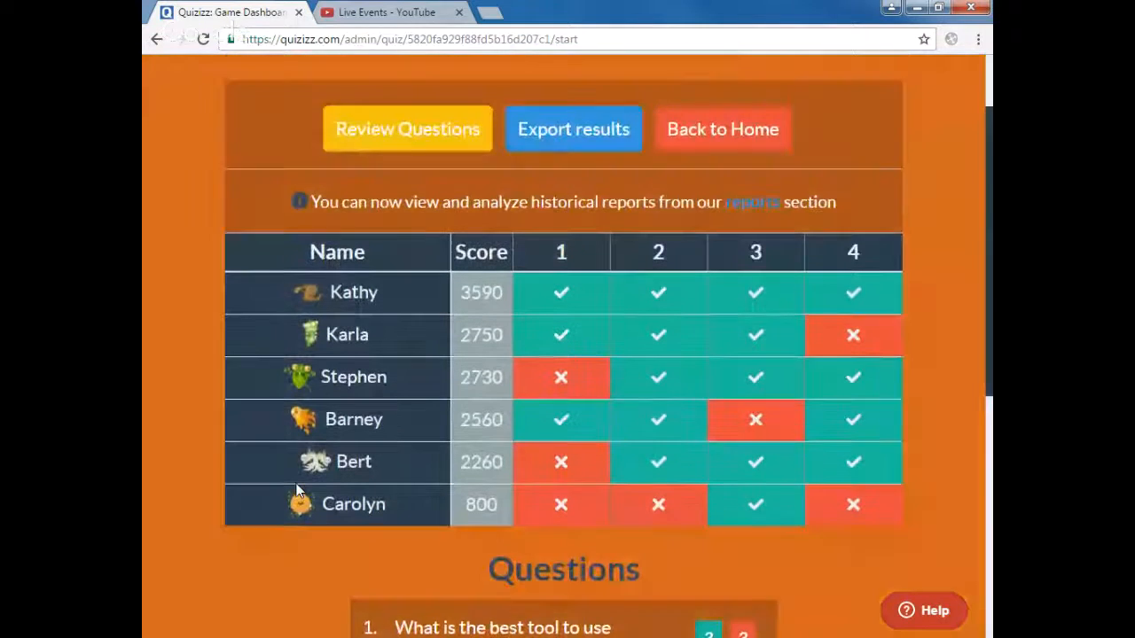
pyautogui.scroll(1, 393, 297)
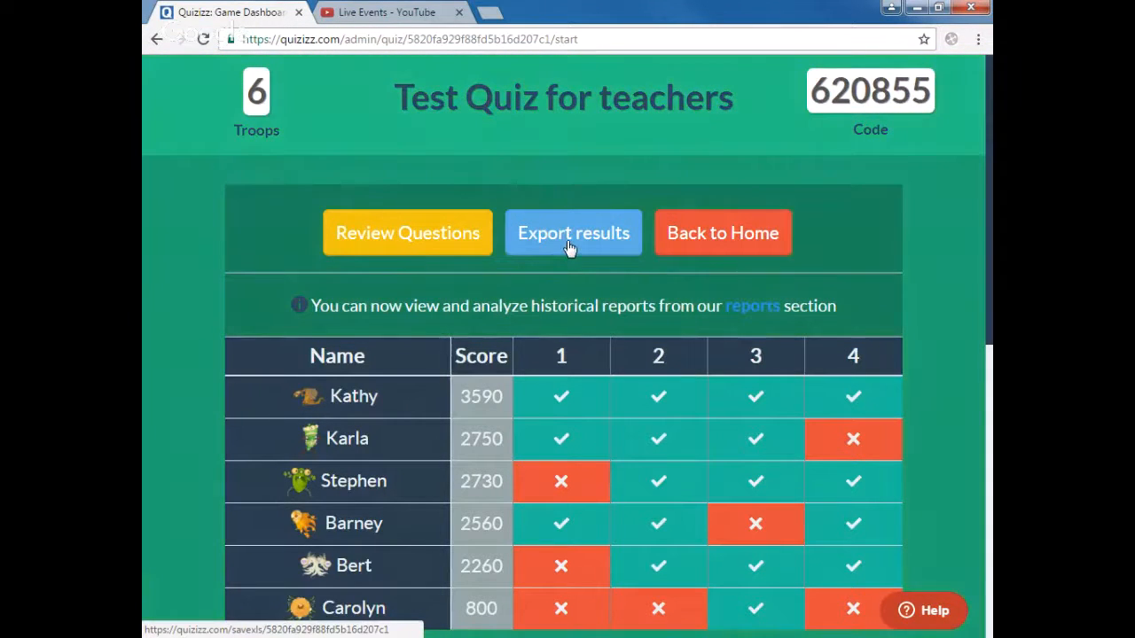
pyautogui.click(570, 248)
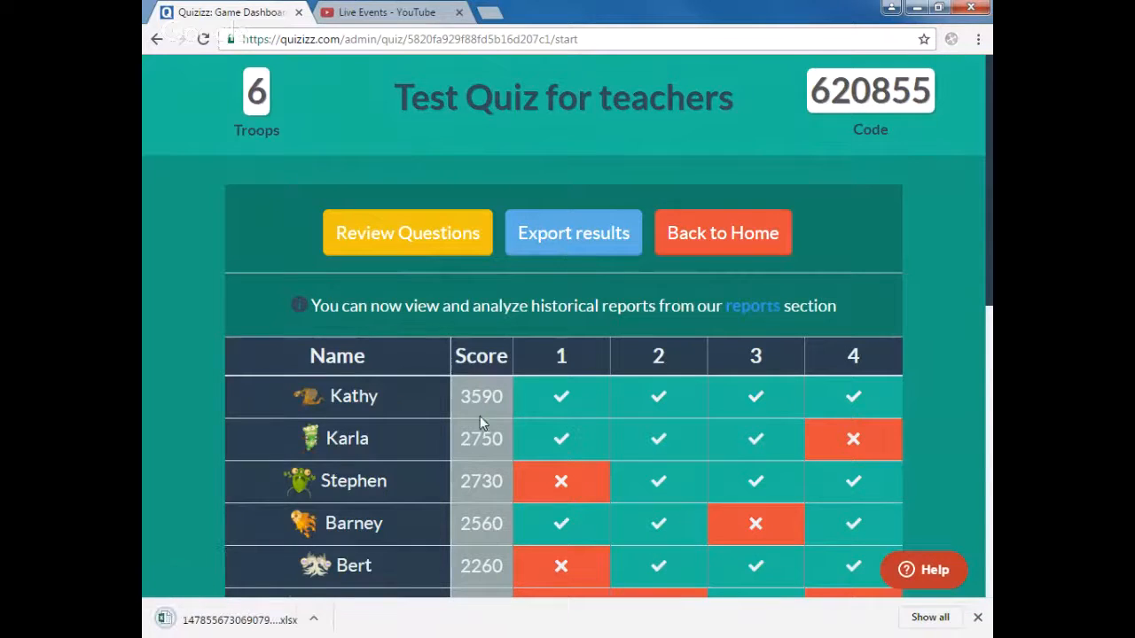
pyautogui.click(216, 626)
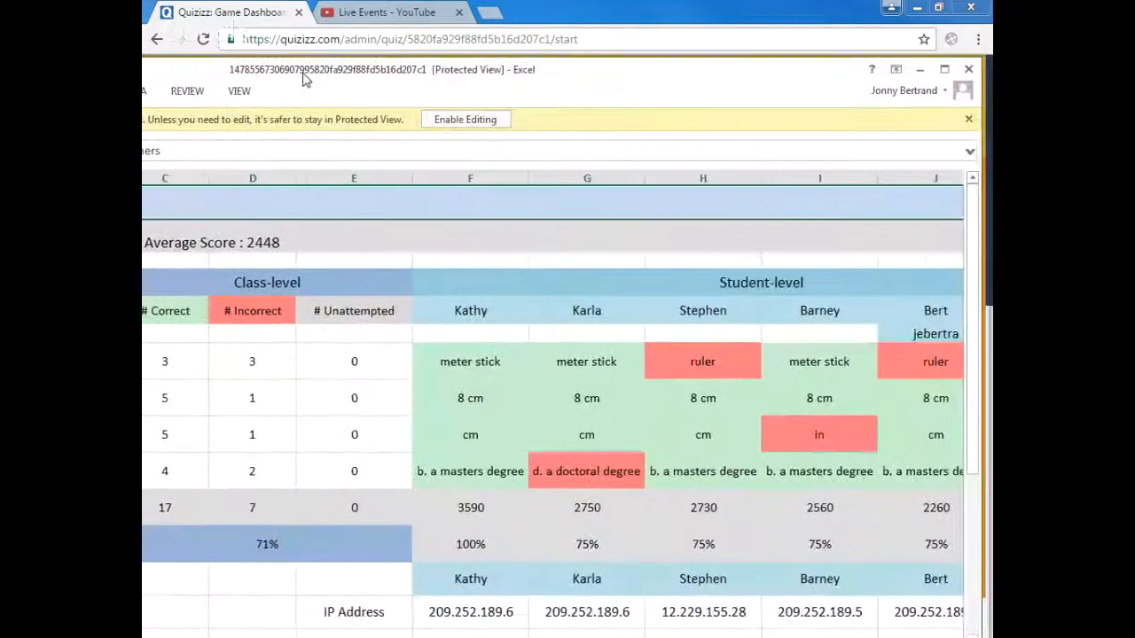
pyautogui.moveTo(303, 74); pyautogui.dragTo(255, 74)
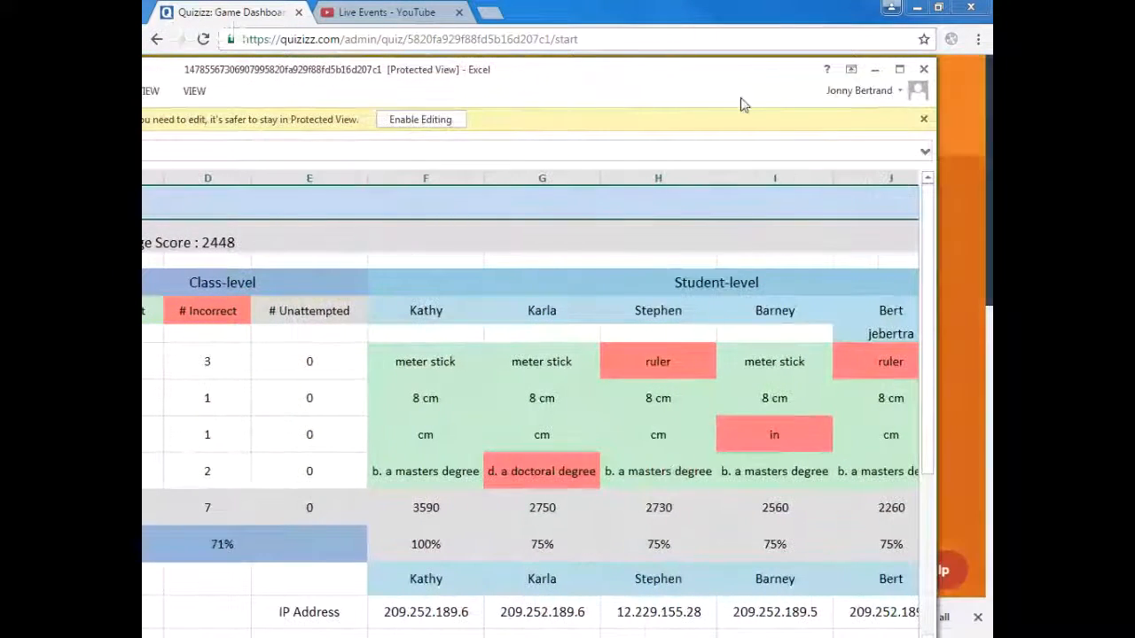
pyautogui.click(896, 72)
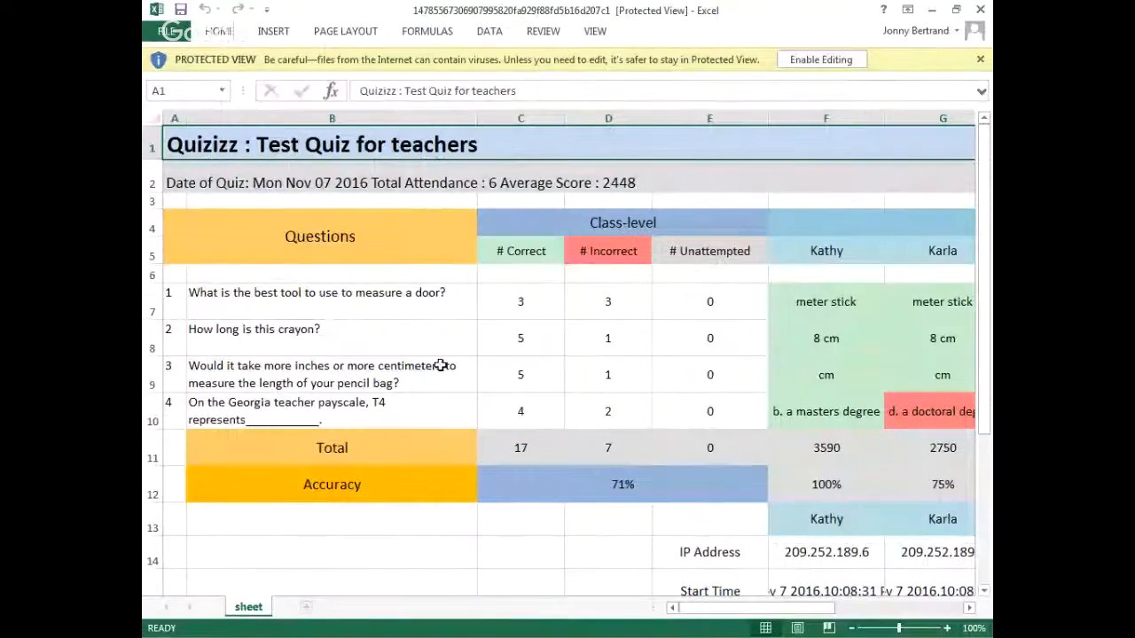
# Examine the class-level and student-level results in the exported spreadsheet, then move its window aside to return to the Quizizz dashboard.
pyautogui.scroll(-1, 602, 567)
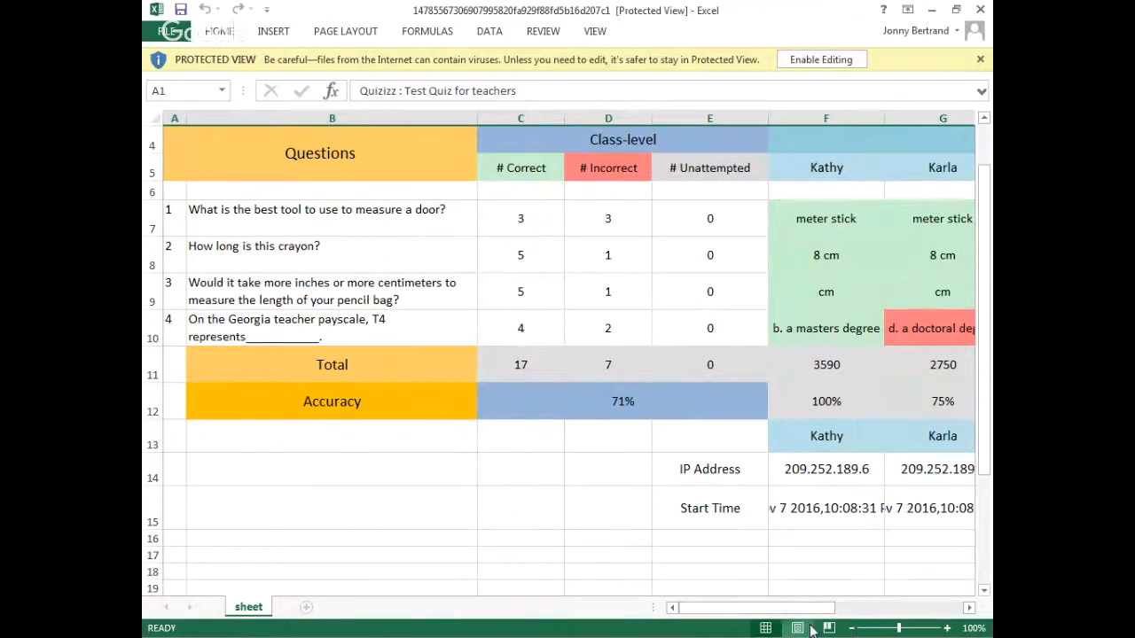
pyautogui.moveTo(813, 608); pyautogui.dragTo(884, 607)
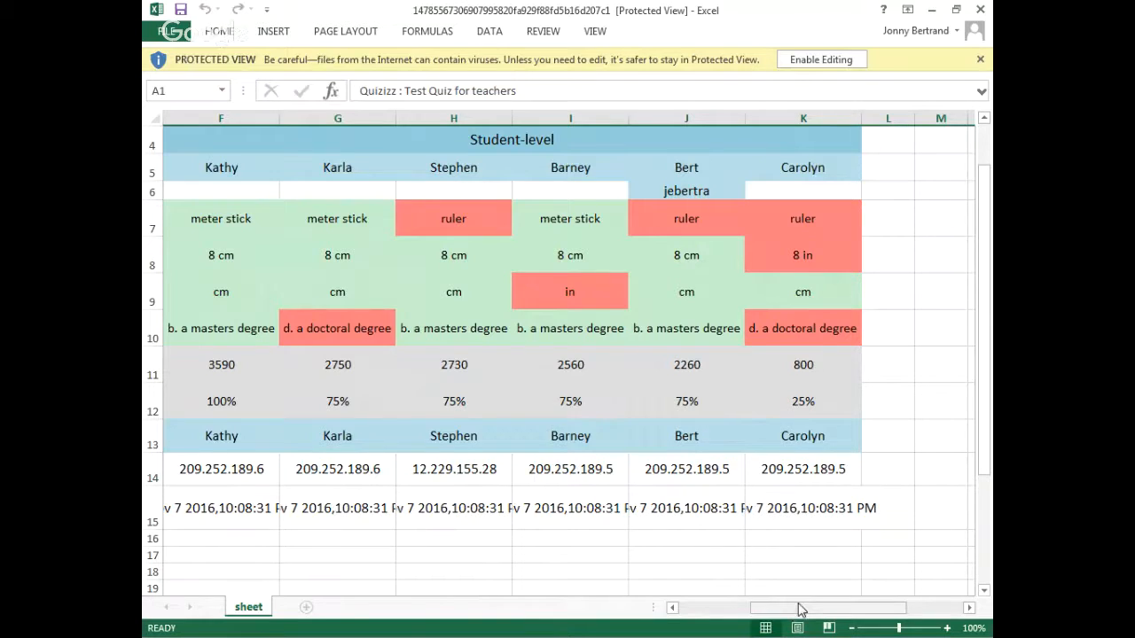
pyautogui.moveTo(800, 608); pyautogui.dragTo(730, 609)
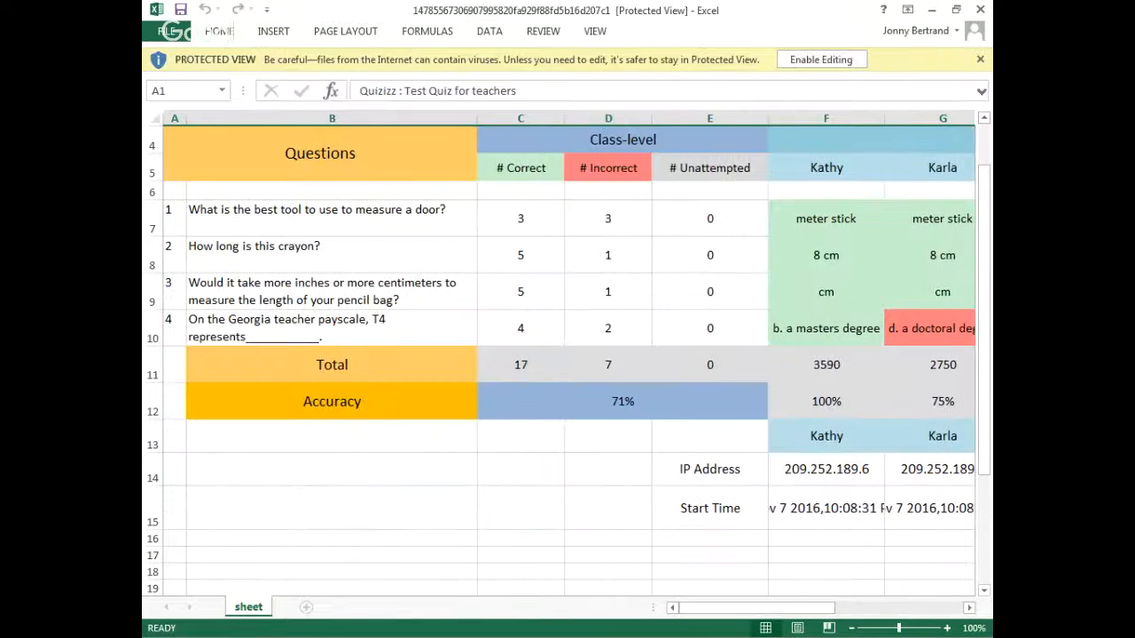
pyautogui.doubleClick(592, 15)
pyautogui.moveTo(144, 178); pyautogui.dragTo(1, 178)
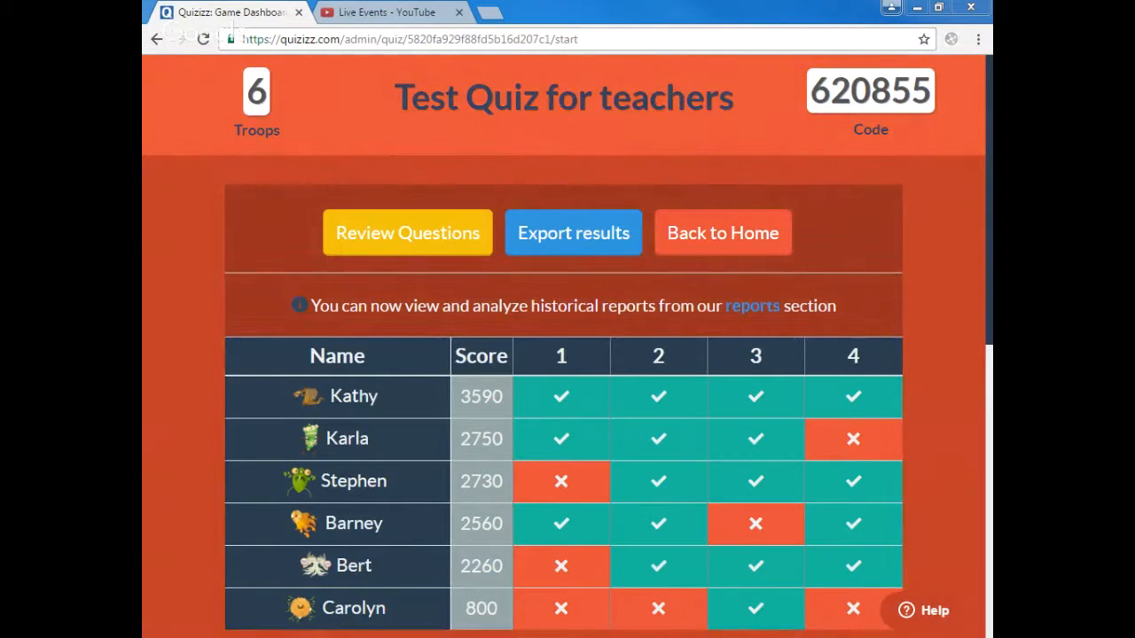
# Leave the game dashboard, start creating a new quiz, and try to confirm its quiz info without a name.
pyautogui.click(163, 44)
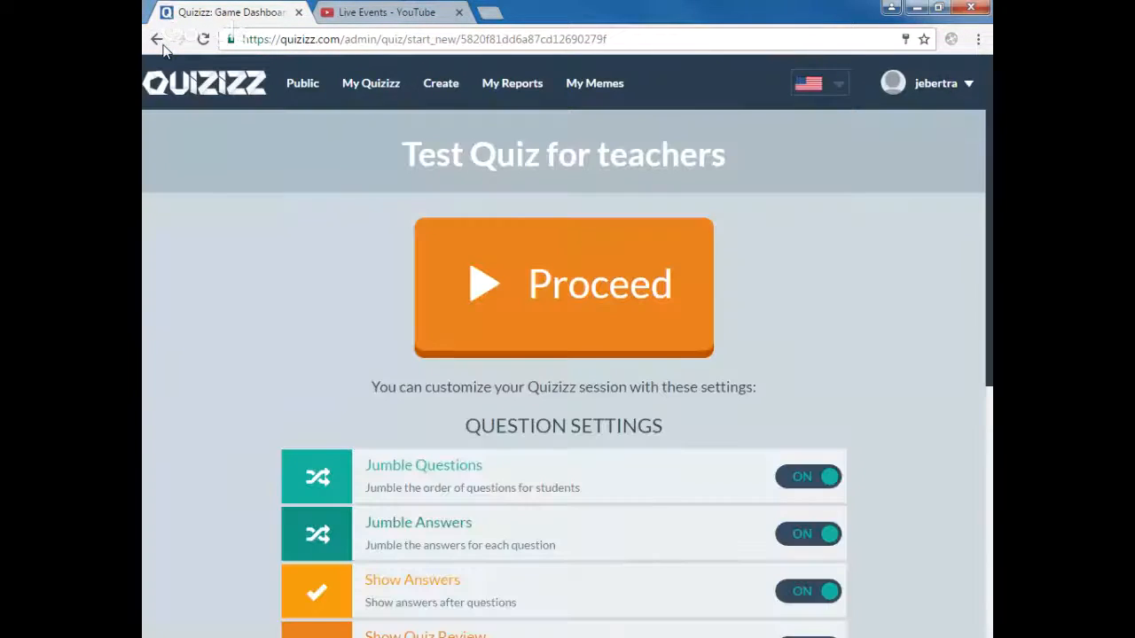
pyautogui.click(446, 87)
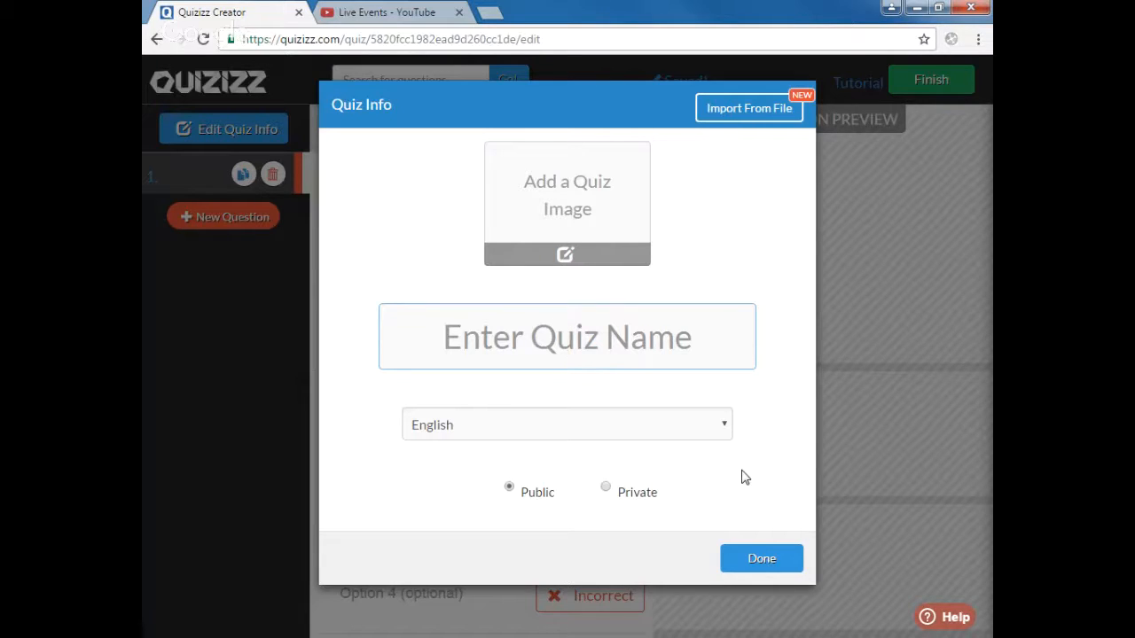
pyautogui.click(762, 559)
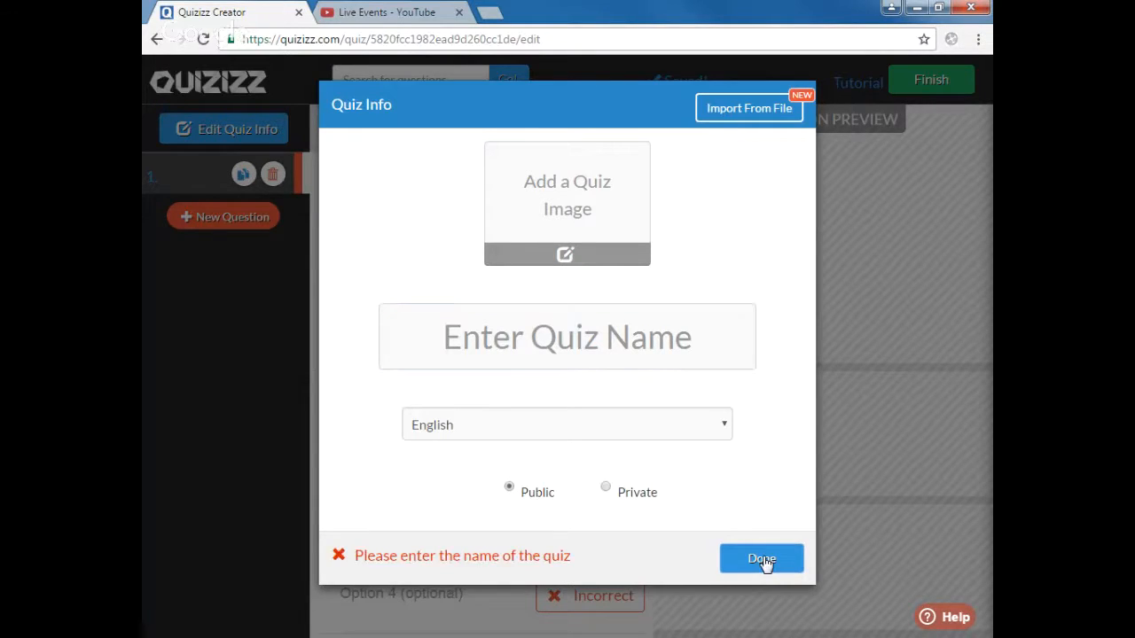